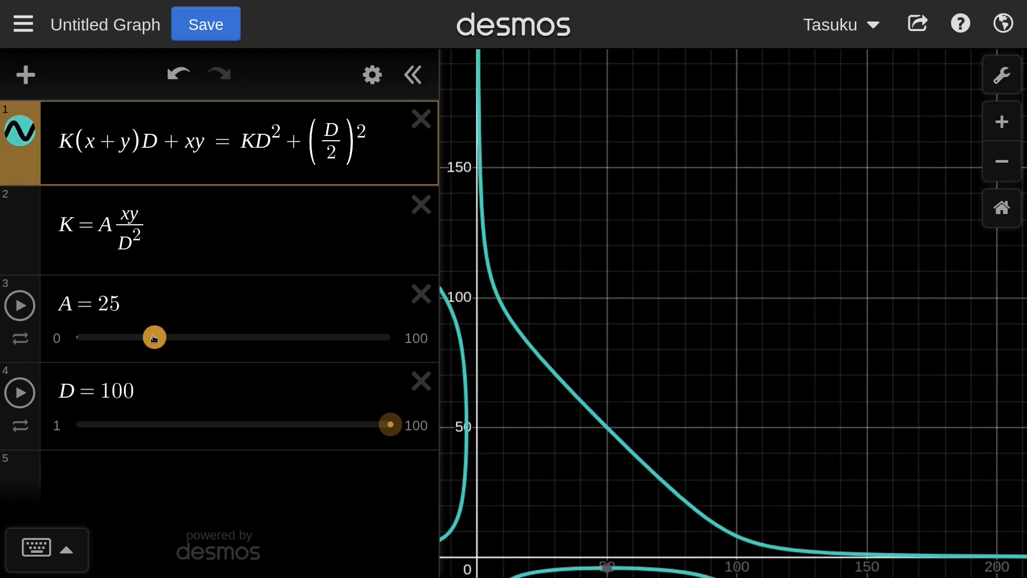
# Step: Set A to 9, then sweep D lower and higher before returning it to 100
pyautogui.moveTo(156, 339); pyautogui.dragTo(57, 327)
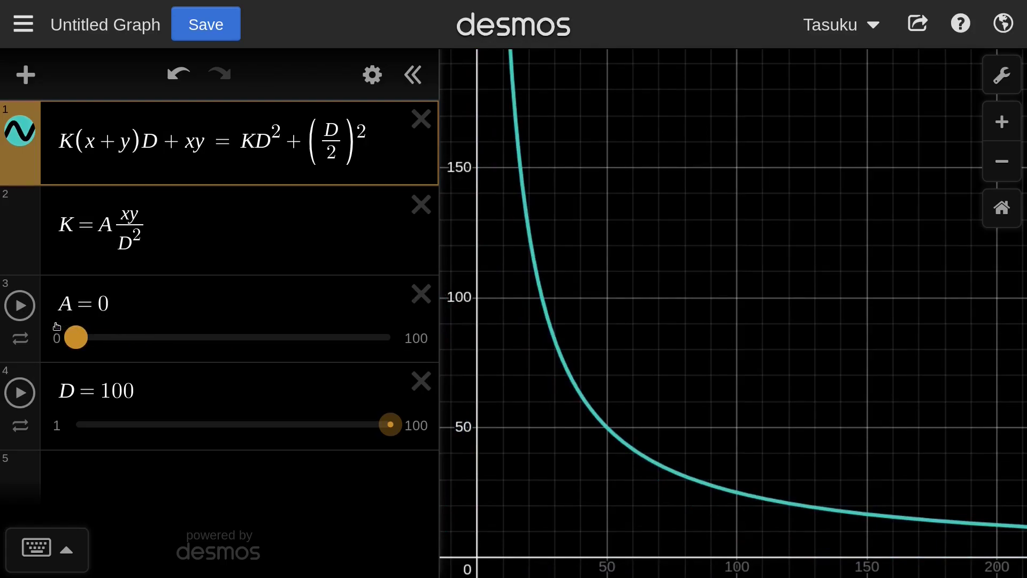
pyautogui.moveTo(56, 327); pyautogui.dragTo(95, 360)
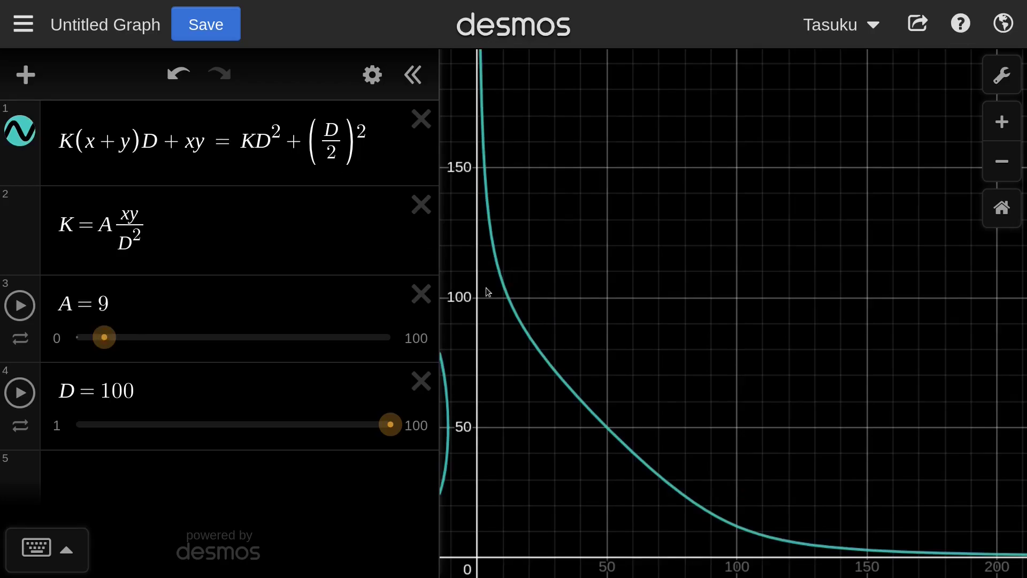
pyautogui.moveTo(394, 430); pyautogui.dragTo(210, 437)
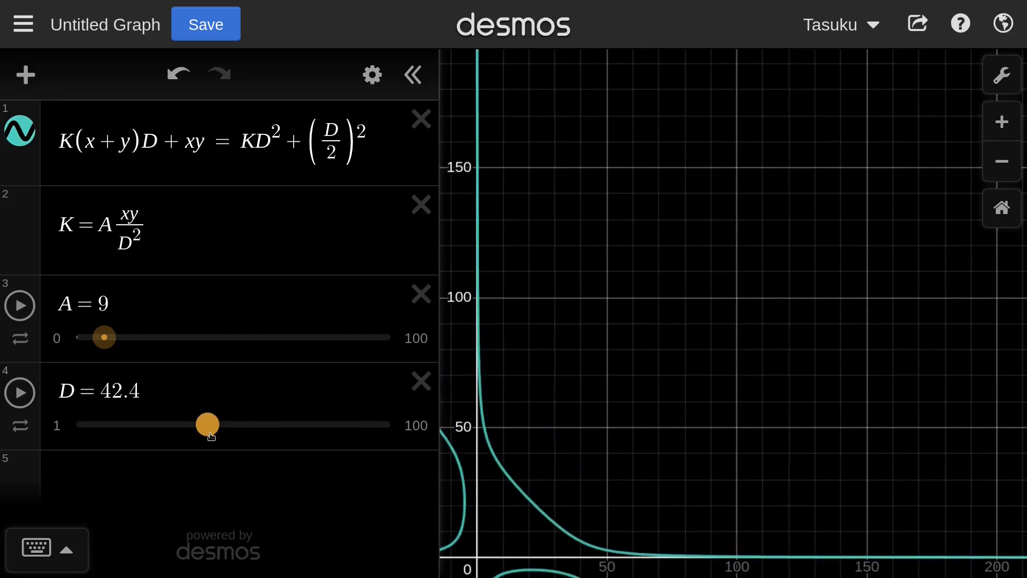
pyautogui.moveTo(211, 437); pyautogui.dragTo(395, 425)
pyautogui.click(208, 393)
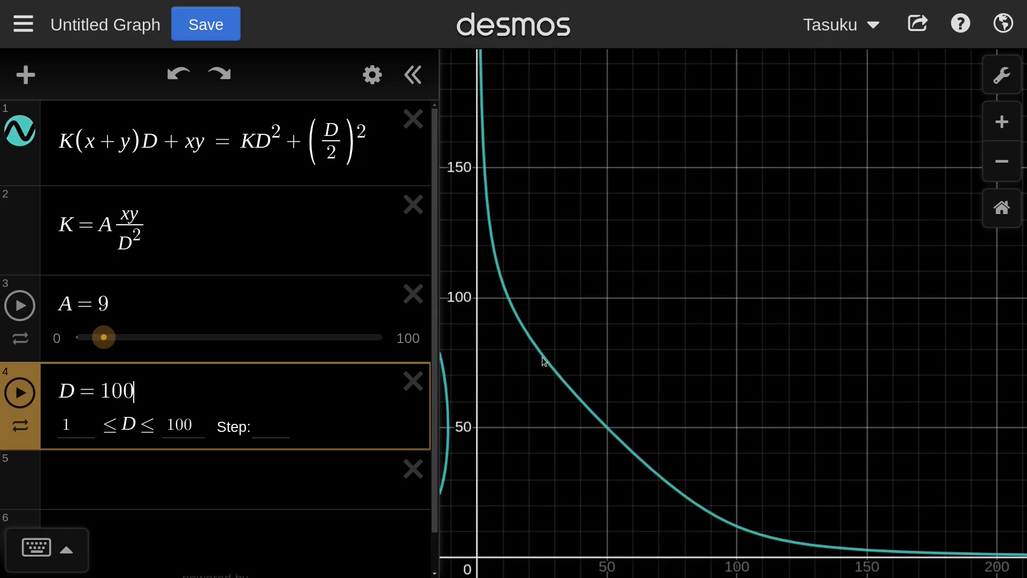
# Step: Add the line x+y=D in a new row below D and drag A down to 0
pyautogui.scroll(-1, 182, 407)
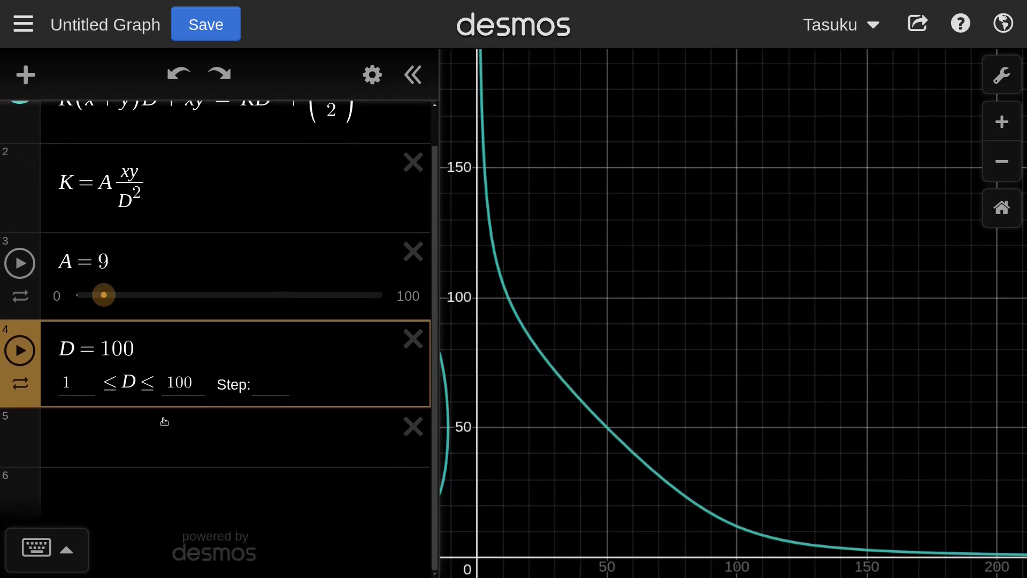
pyautogui.click(136, 444)
pyautogui.click(140, 482)
pyautogui.write('x')
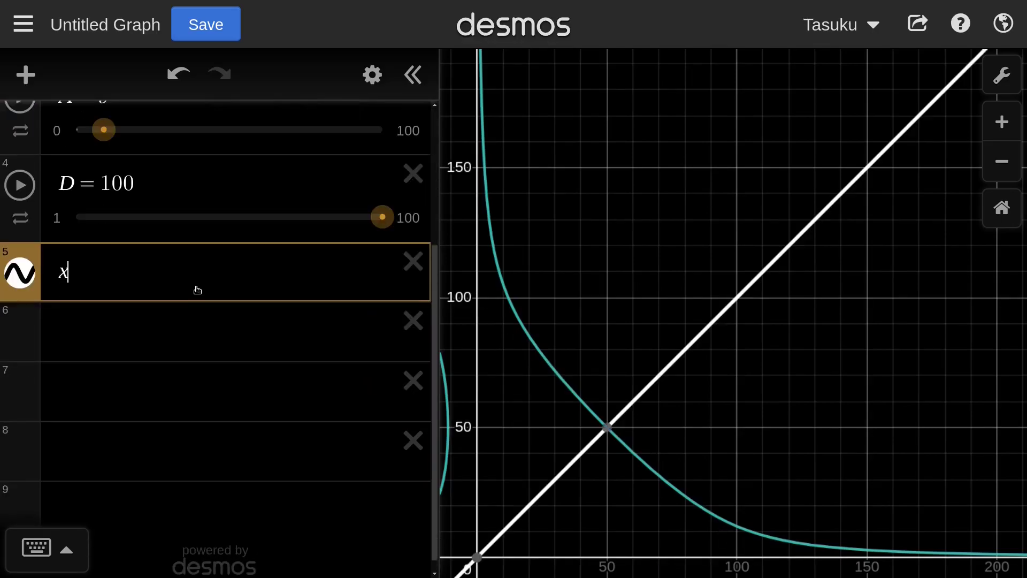
pyautogui.write('+y=')
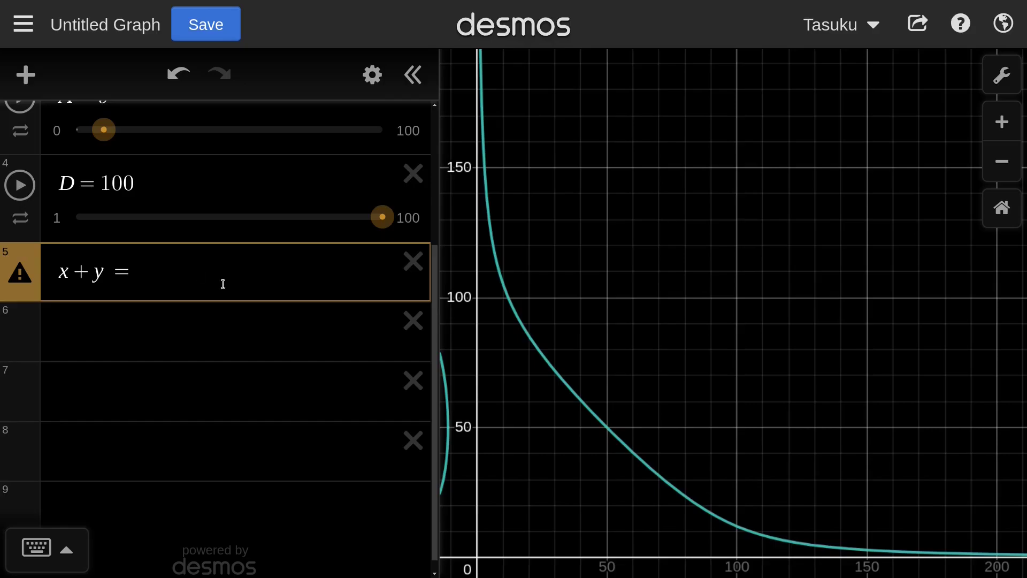
pyautogui.write('D/2')
pyautogui.press('Right')
pyautogui.write('+D/2')
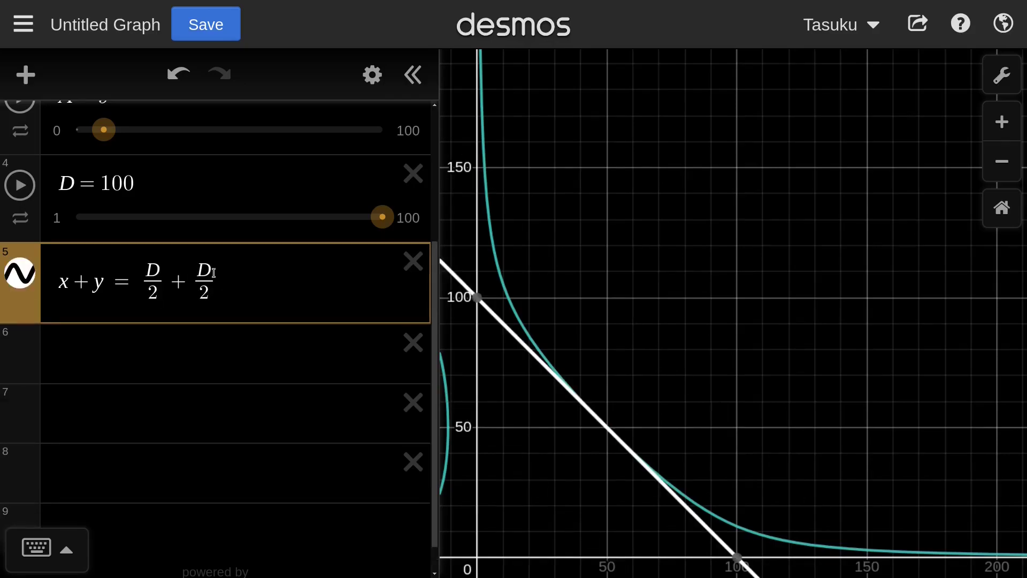
pyautogui.hotkey('shift', 'Left')
pyautogui.hotkey('shift', 'Left')
pyautogui.hotkey('shift', 'Left')
pyautogui.hotkey('shift', 'Left')
pyautogui.press('BackSpace')
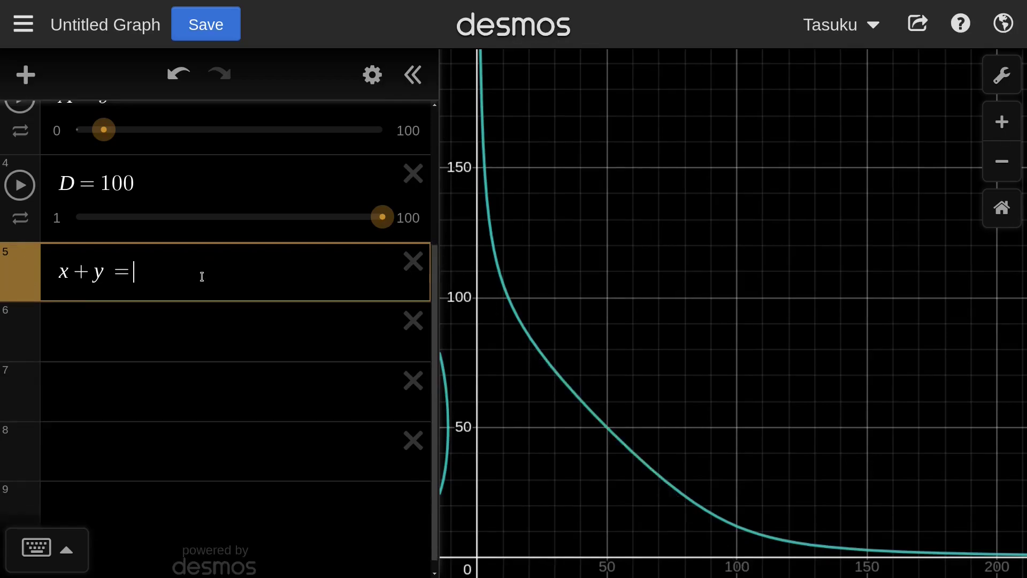
pyautogui.write('D')
pyautogui.press('Return')
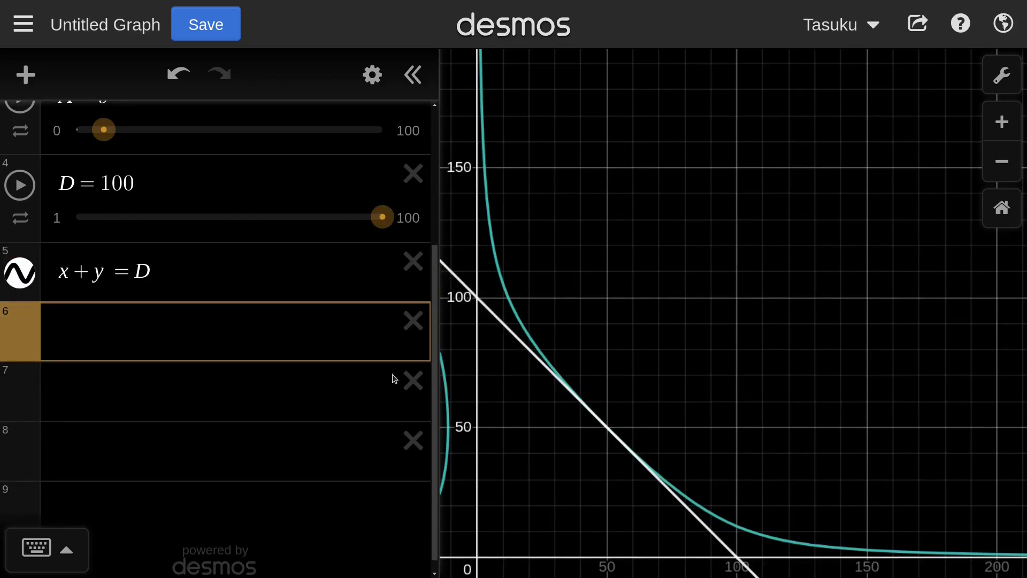
pyautogui.scroll(4, 206, 259)
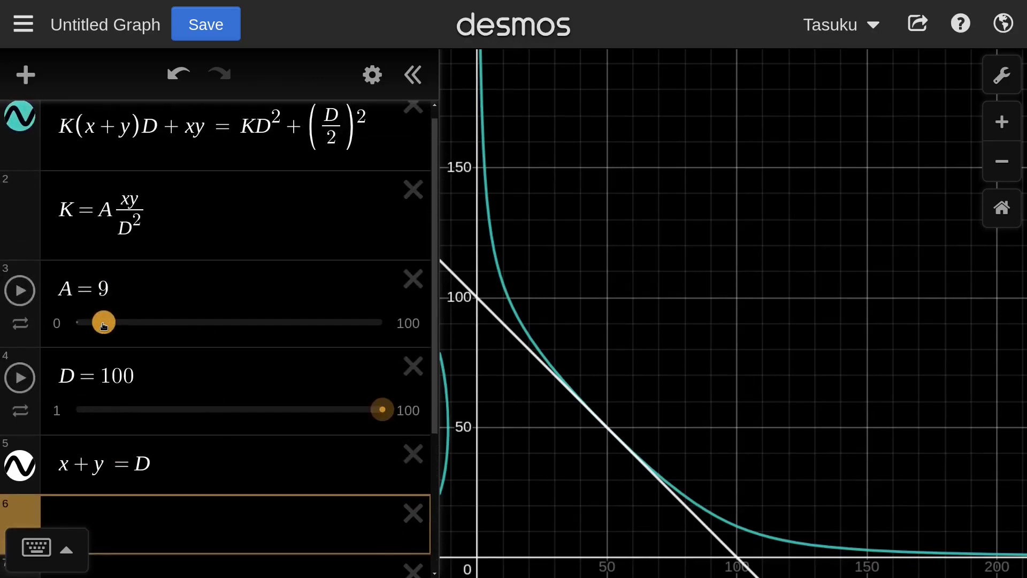
pyautogui.moveTo(103, 325); pyautogui.dragTo(64, 330)
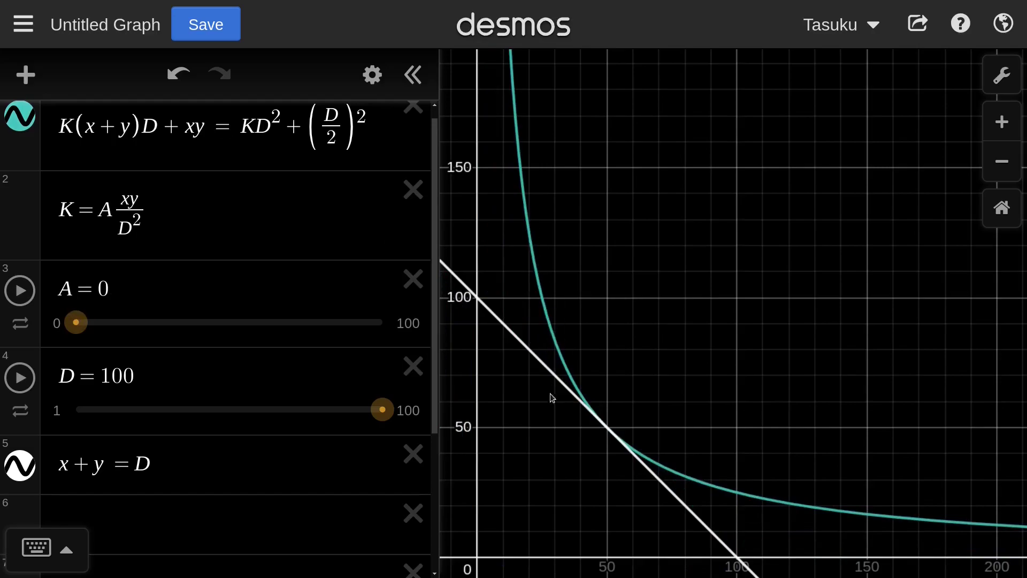
# Step: Add xy = k in row 6 with a k slider, dragging k to move the hyperbola
pyautogui.scroll(-3, 167, 426)
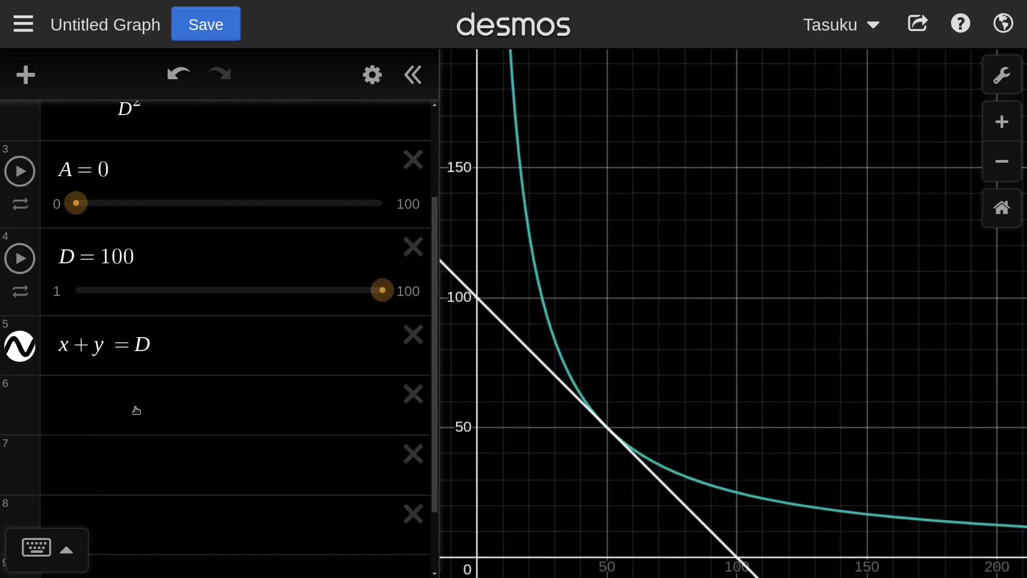
pyautogui.click(114, 396)
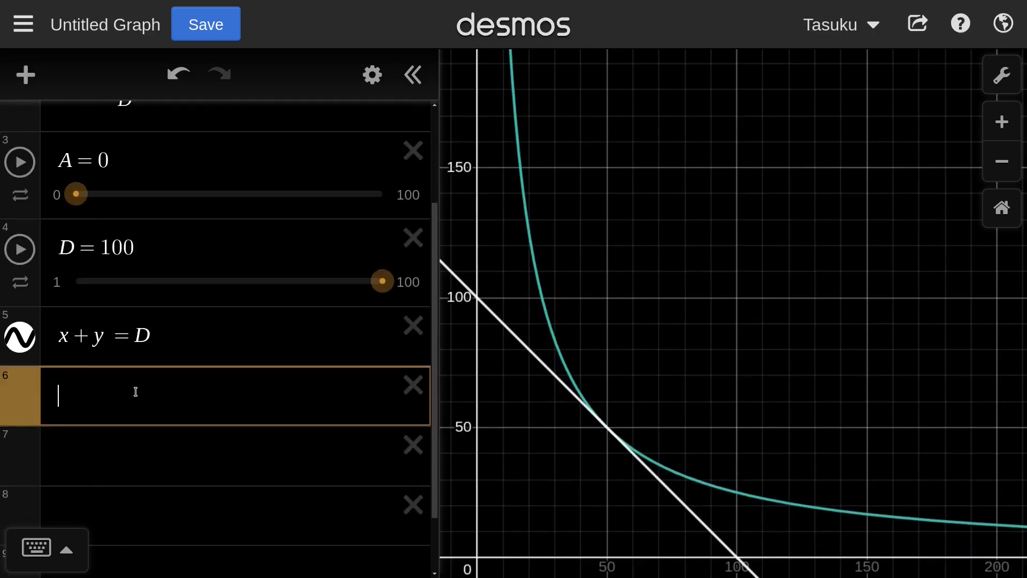
pyautogui.write('xy = k')
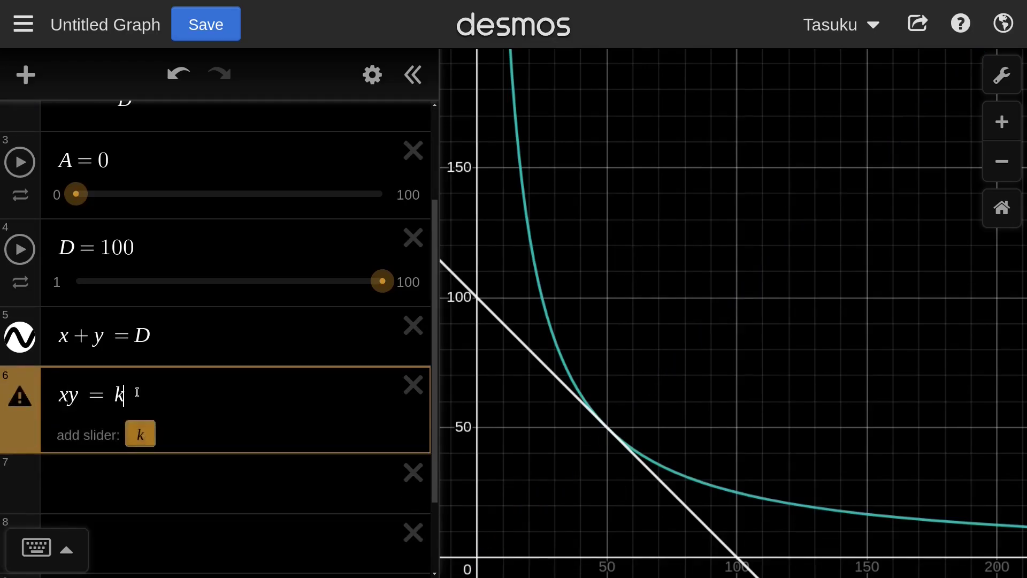
pyautogui.click(140, 435)
pyautogui.write('0')
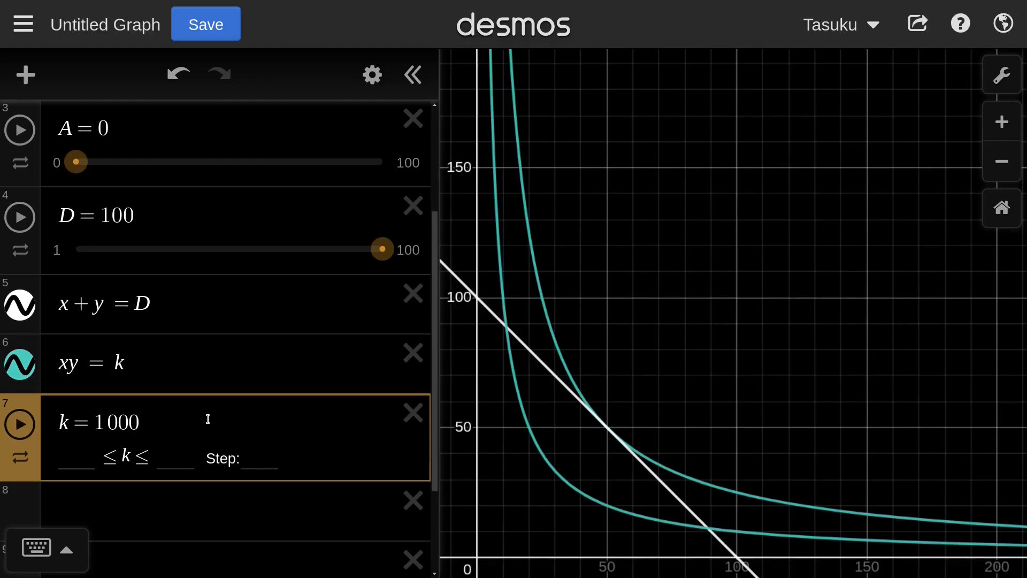
pyautogui.write('0')
pyautogui.press('Return')
pyautogui.moveTo(368, 401); pyautogui.dragTo(147, 417)
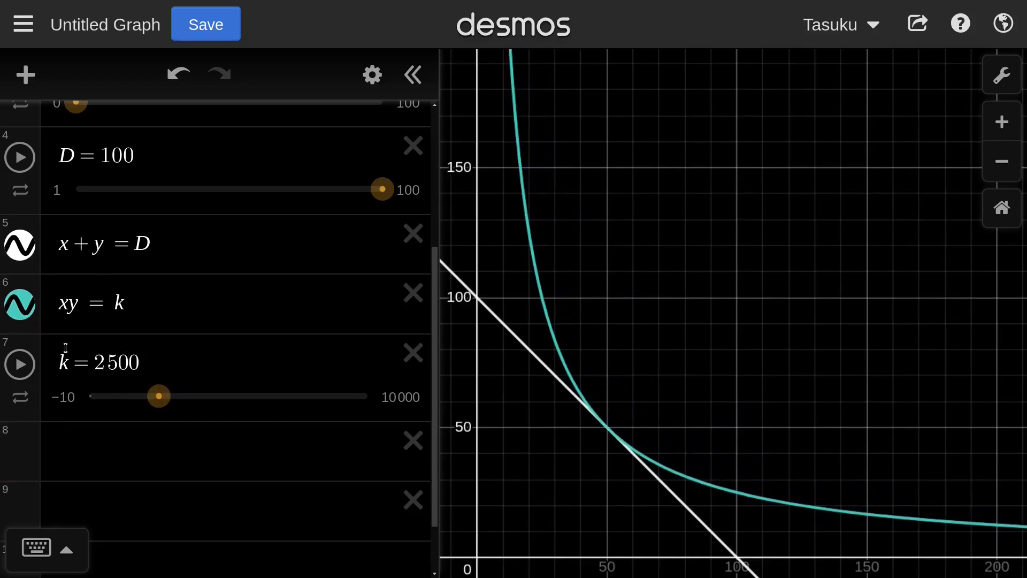
pyautogui.scroll(1, 163, 300)
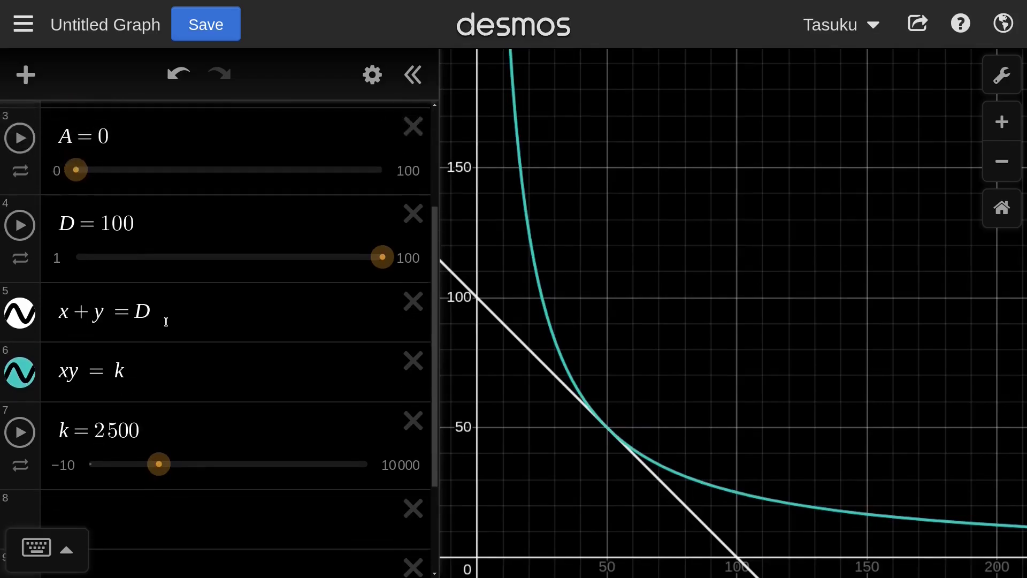
pyautogui.scroll(1, 166, 322)
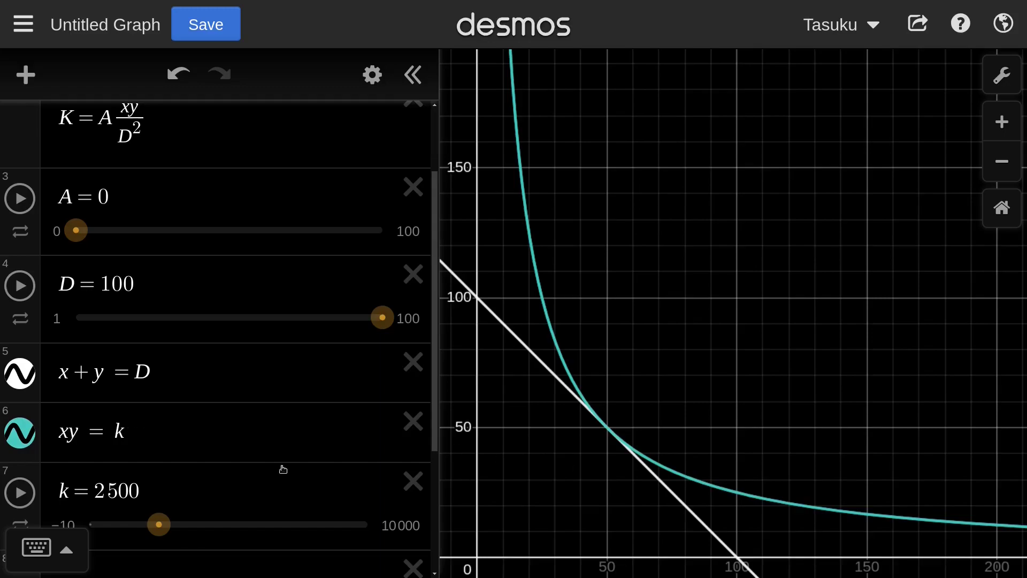
pyautogui.scroll(-1, 150, 463)
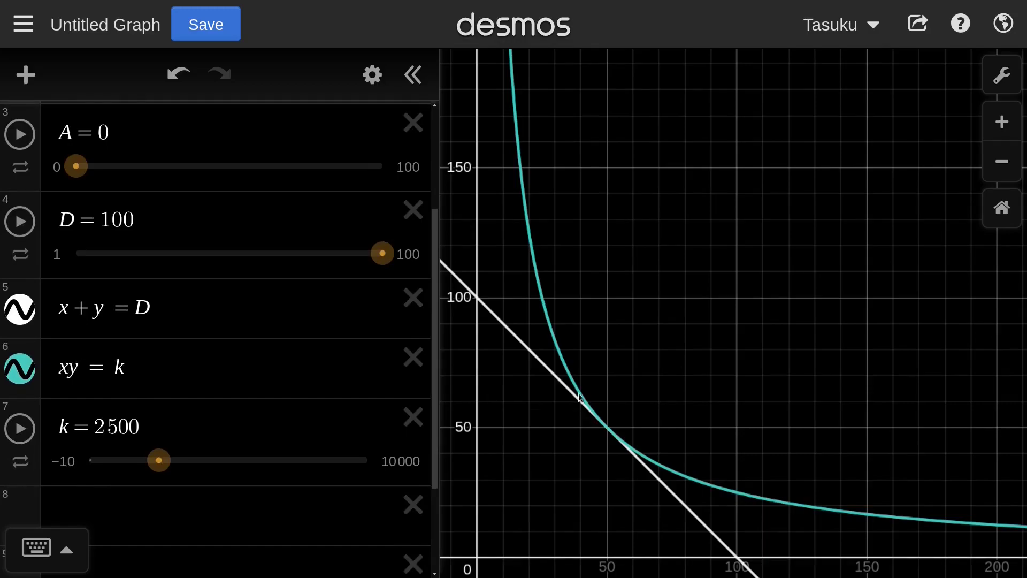
# Step: Rewrite the equation as xy = (D/2)² and delete the unused k = 2500 slider
pyautogui.click(139, 373)
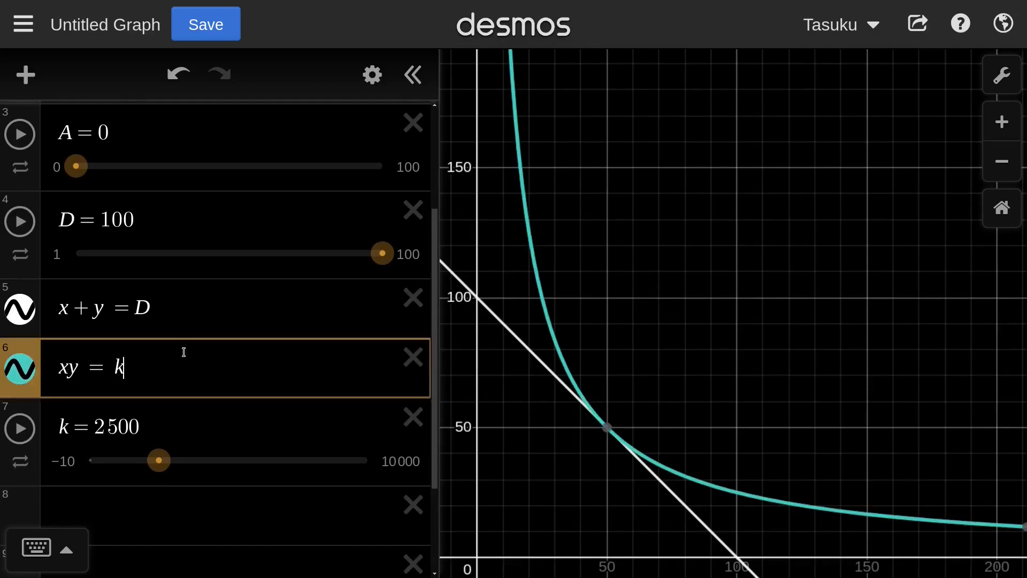
pyautogui.press('BackSpace')
pyautogui.write('D/2')
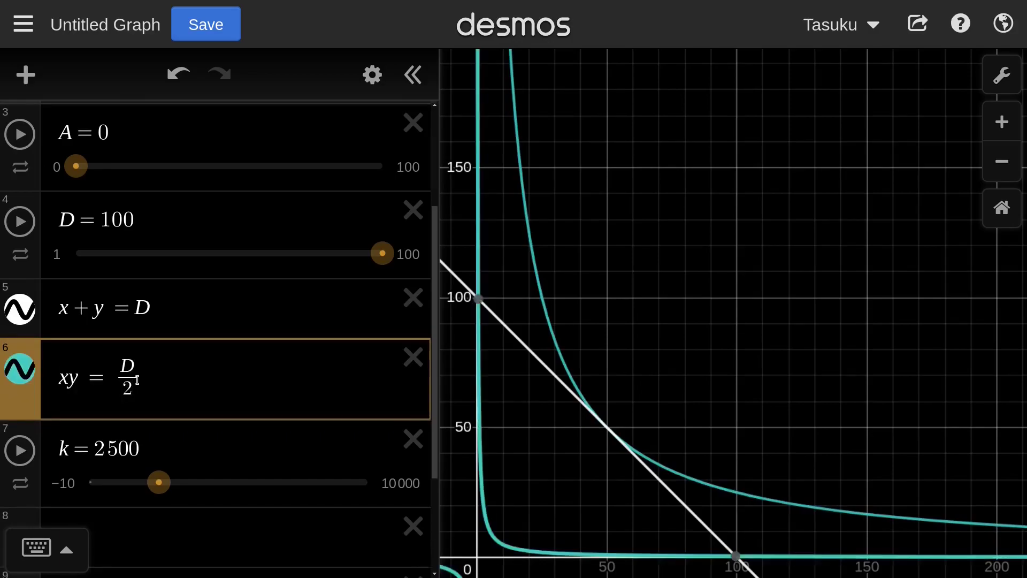
pyautogui.press('Right')
pyautogui.write('*D/2')
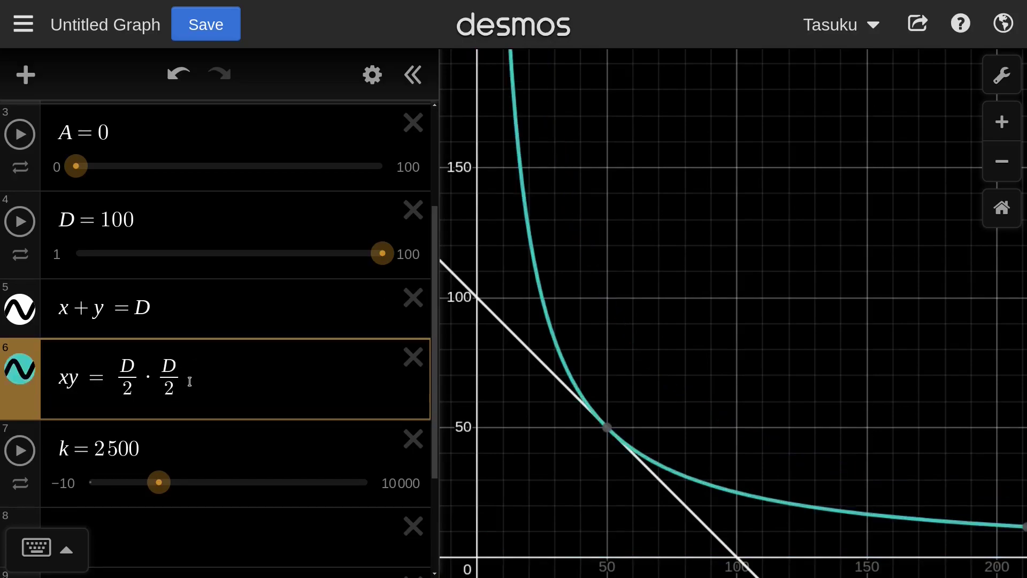
pyautogui.moveTo(140, 378); pyautogui.dragTo(212, 381)
pyautogui.press('BackSpace')
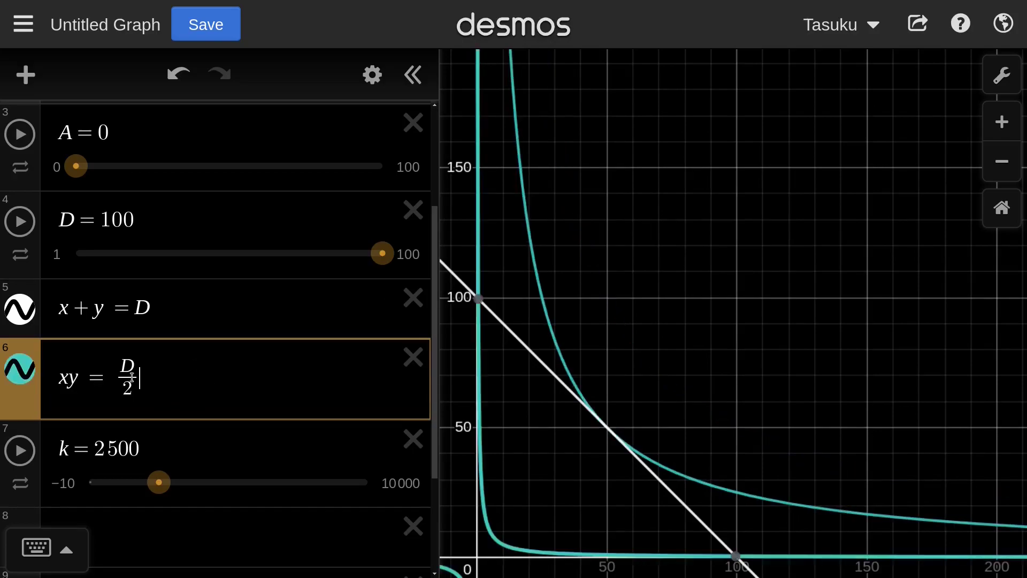
pyautogui.press('Left')
pyautogui.press('Left')
pyautogui.press('Left')
pyautogui.write('(D/2')
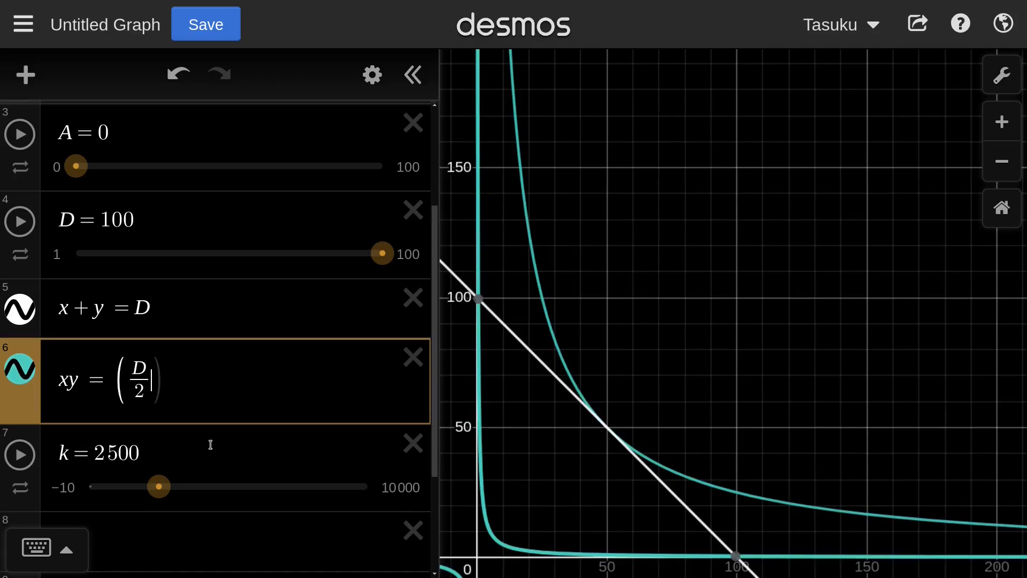
pyautogui.write(')^2')
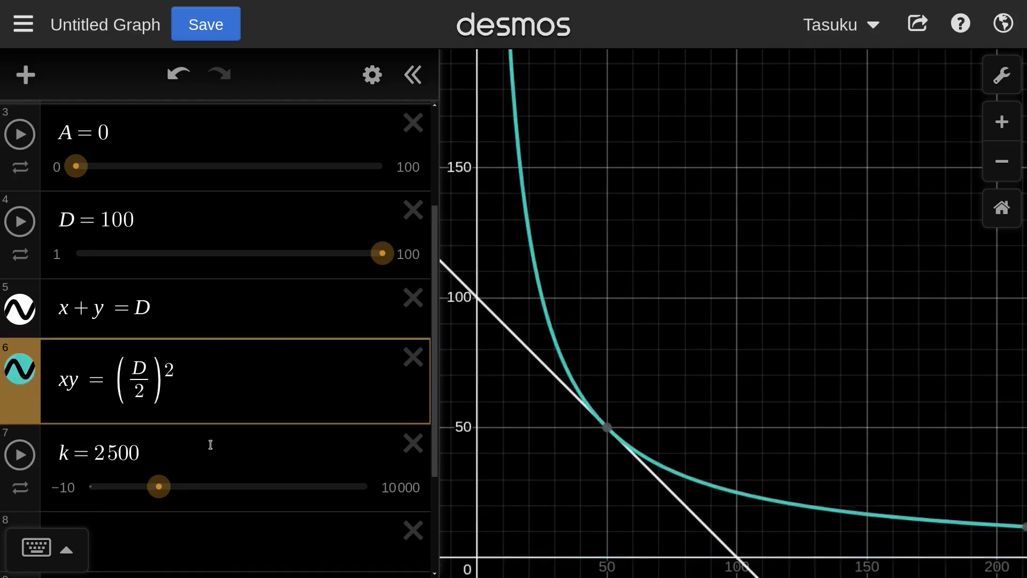
pyautogui.click(415, 446)
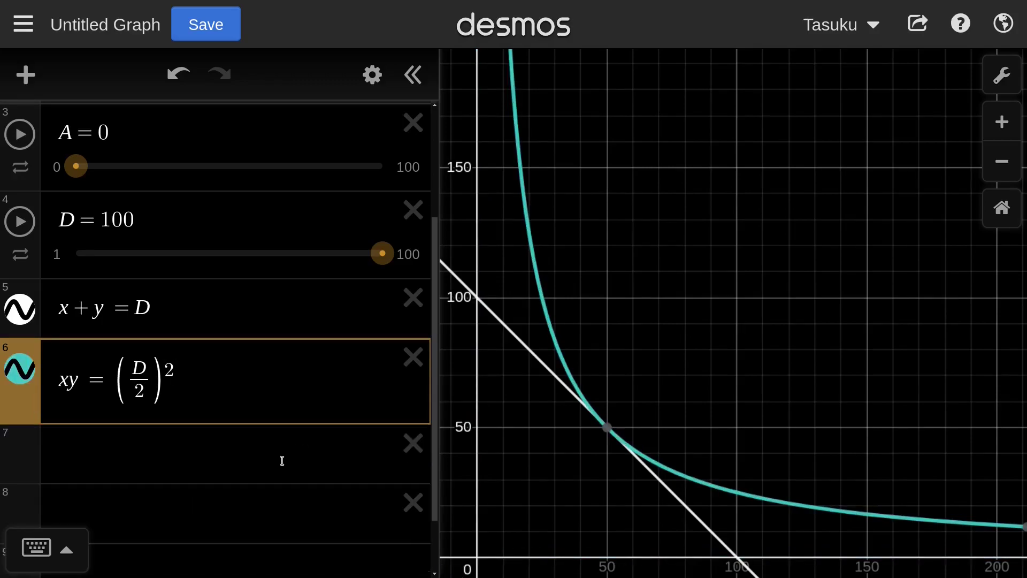
pyautogui.scroll(3, 159, 410)
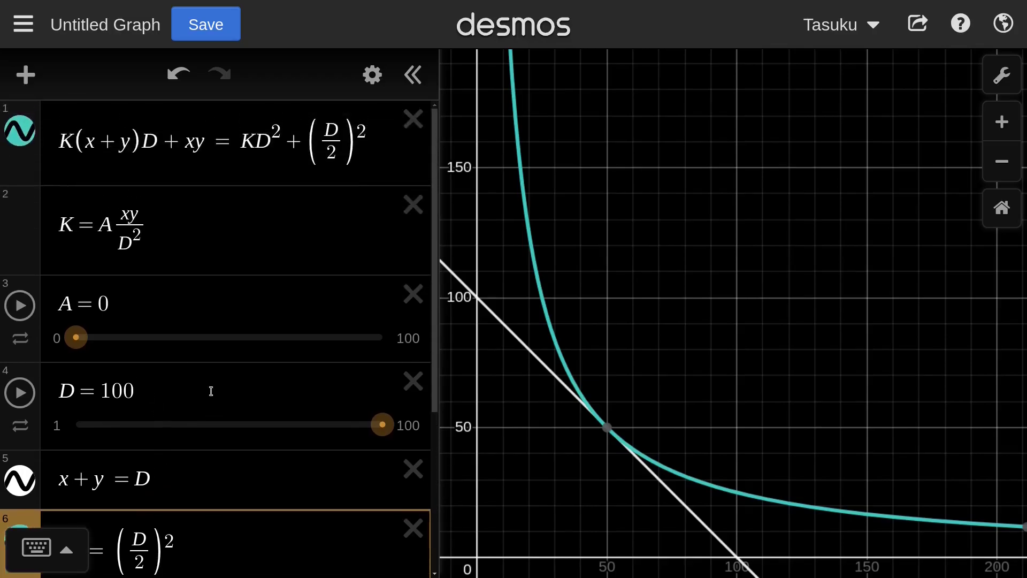
# Step: Drag the A slider from 0 up to 97
pyautogui.scroll(-2, 209, 396)
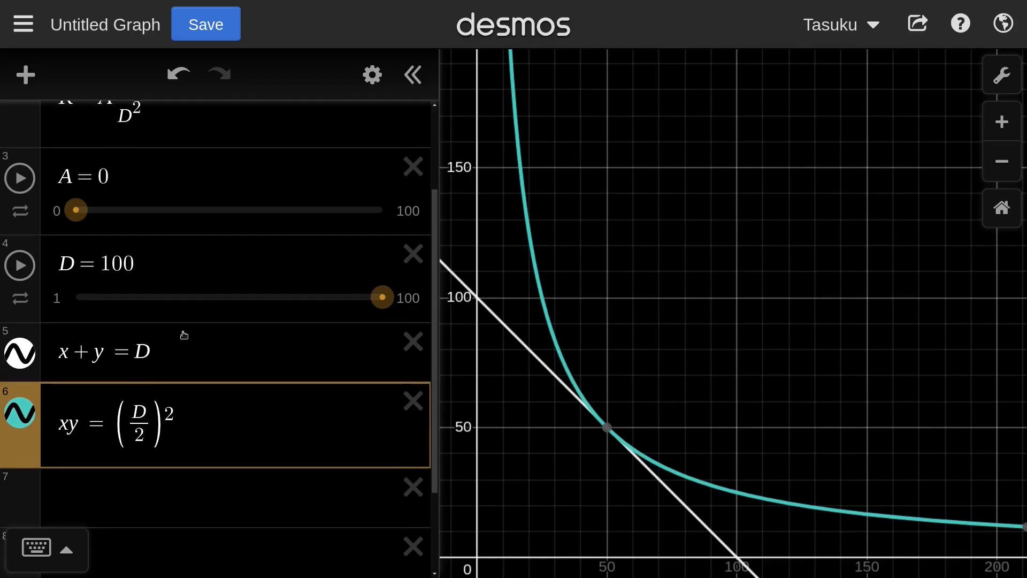
pyautogui.scroll(1, 129, 321)
pyautogui.moveTo(76, 274); pyautogui.dragTo(23, 268)
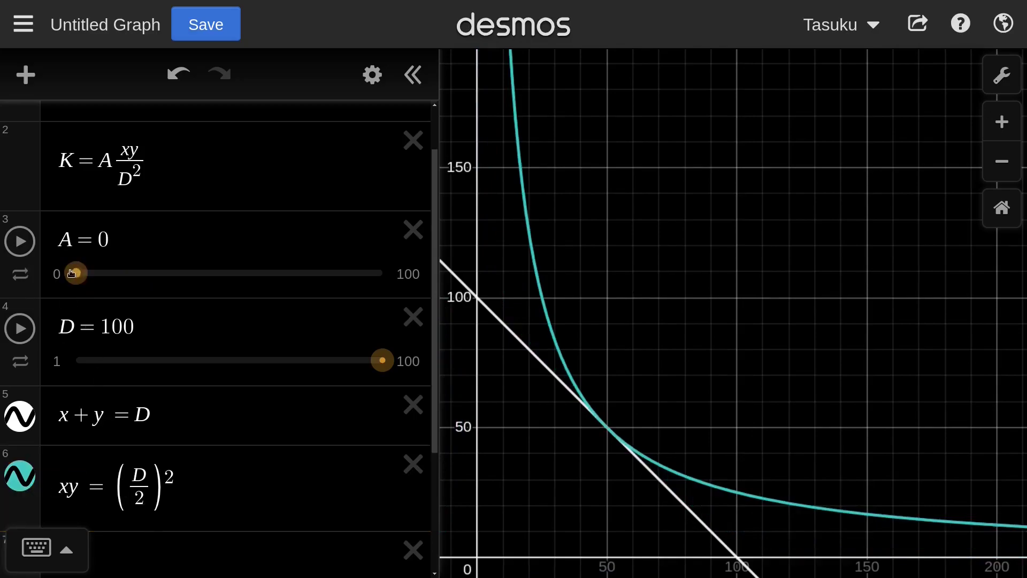
pyautogui.moveTo(71, 274); pyautogui.dragTo(380, 284)
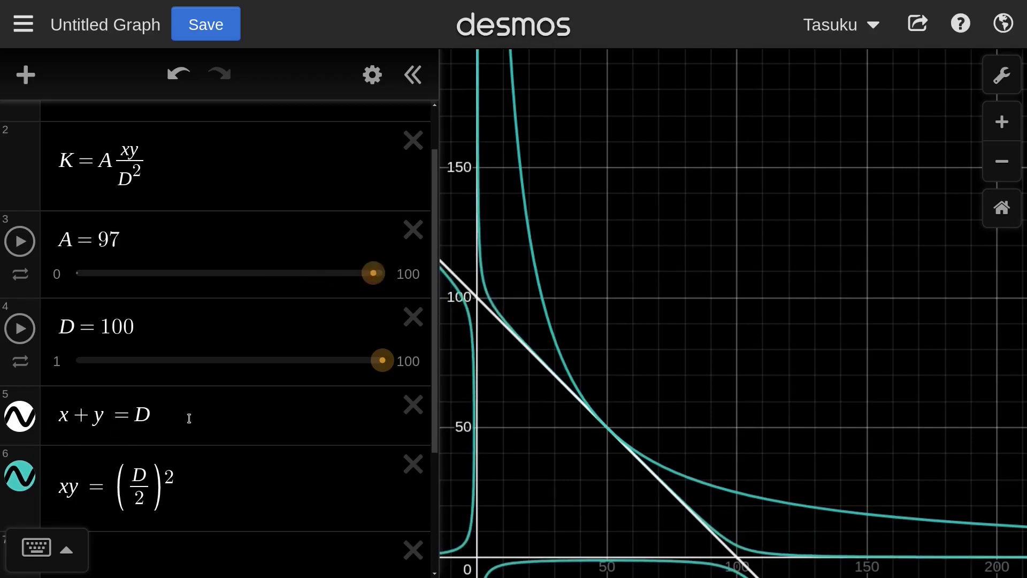
# Step: Make the row 6 curve xy = (D/2)² purple using the Edit List colour options
pyautogui.click(372, 75)
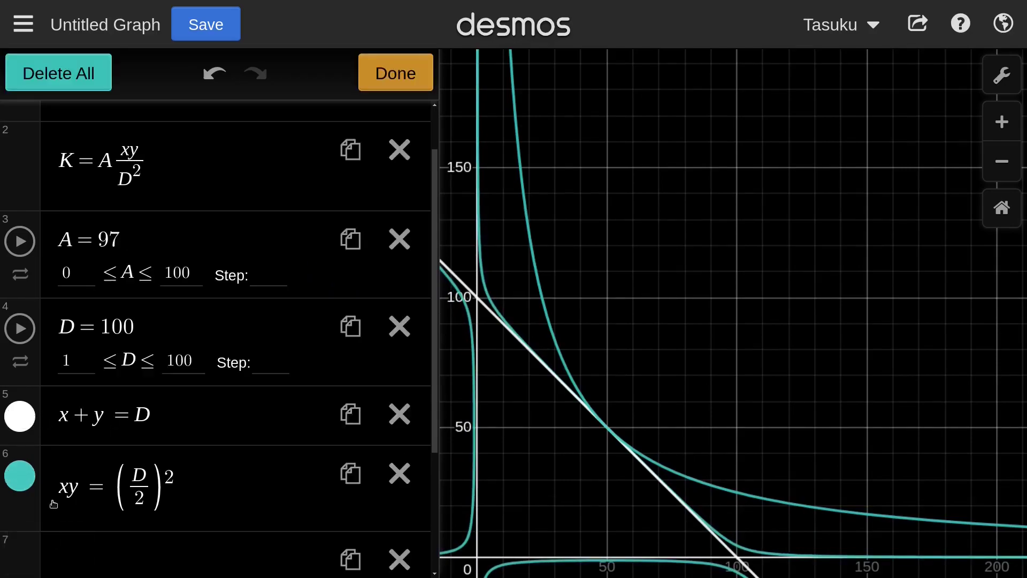
pyautogui.click(19, 483)
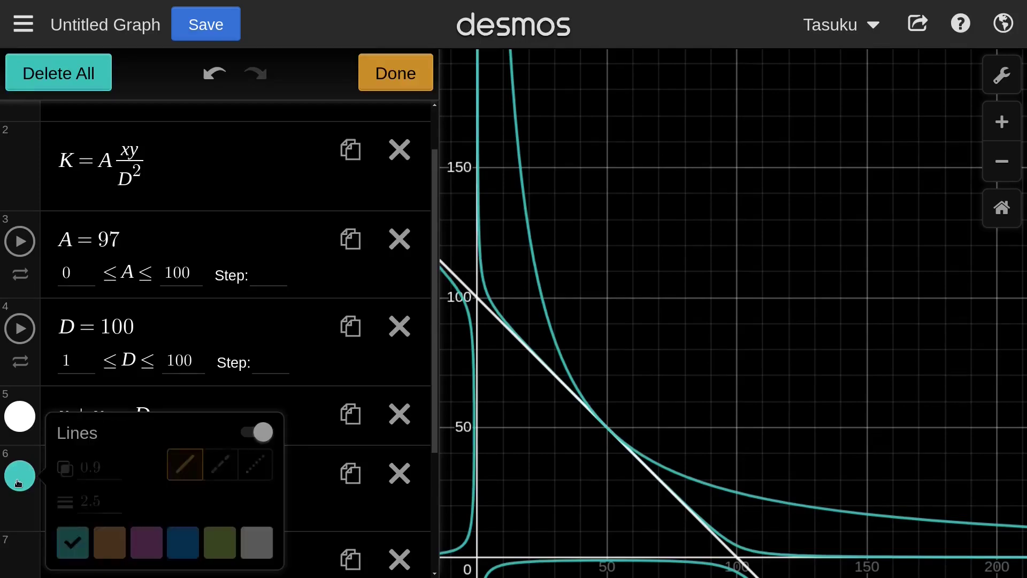
pyautogui.click(146, 548)
pyautogui.click(553, 246)
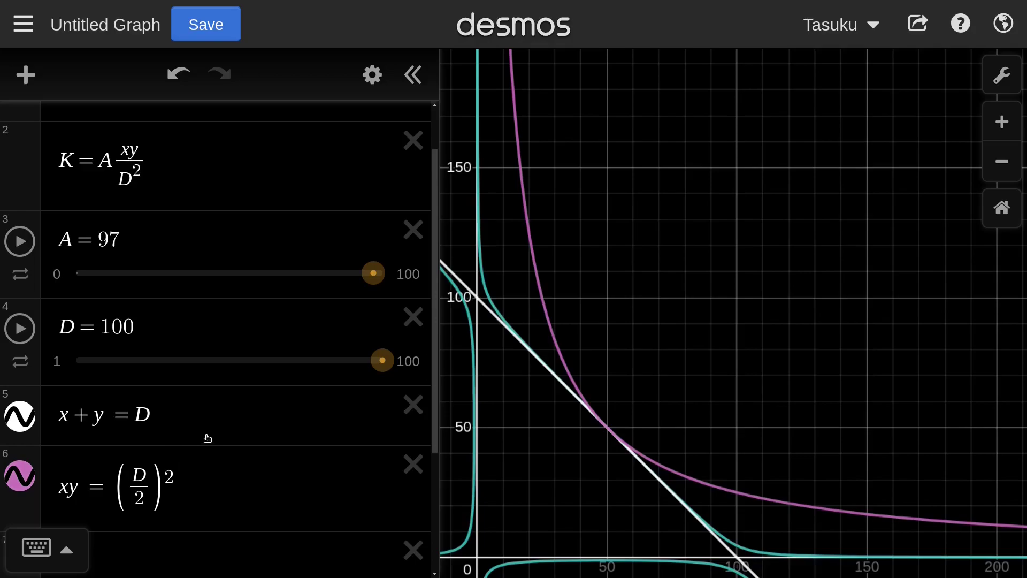
pyautogui.scroll(-3, 208, 439)
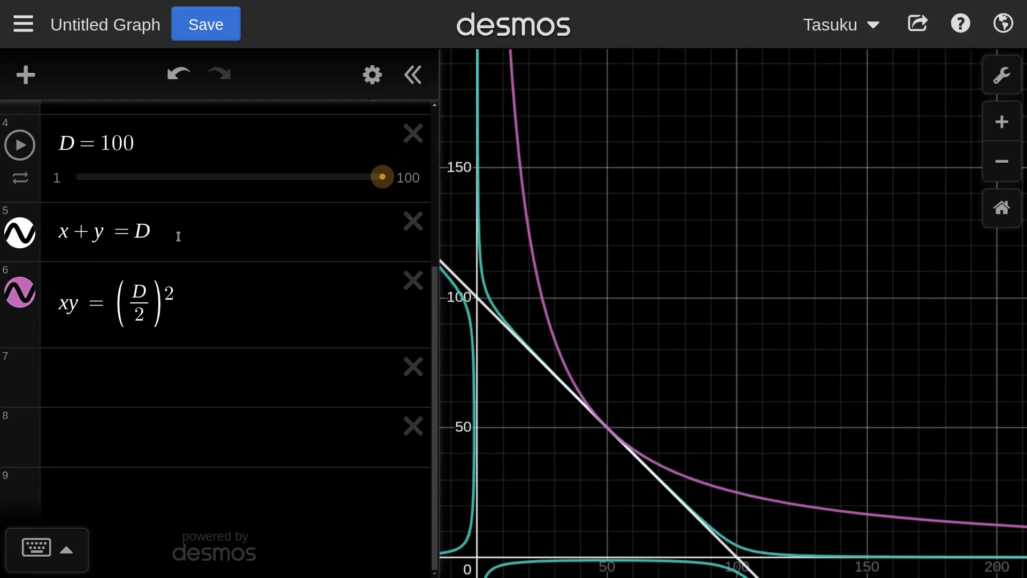
# Step: Build row 7 as x+y+xy=D+(D/2)² by copying x+y=D and the (D/2)² term
pyautogui.moveTo(179, 231); pyautogui.dragTo(50, 231)
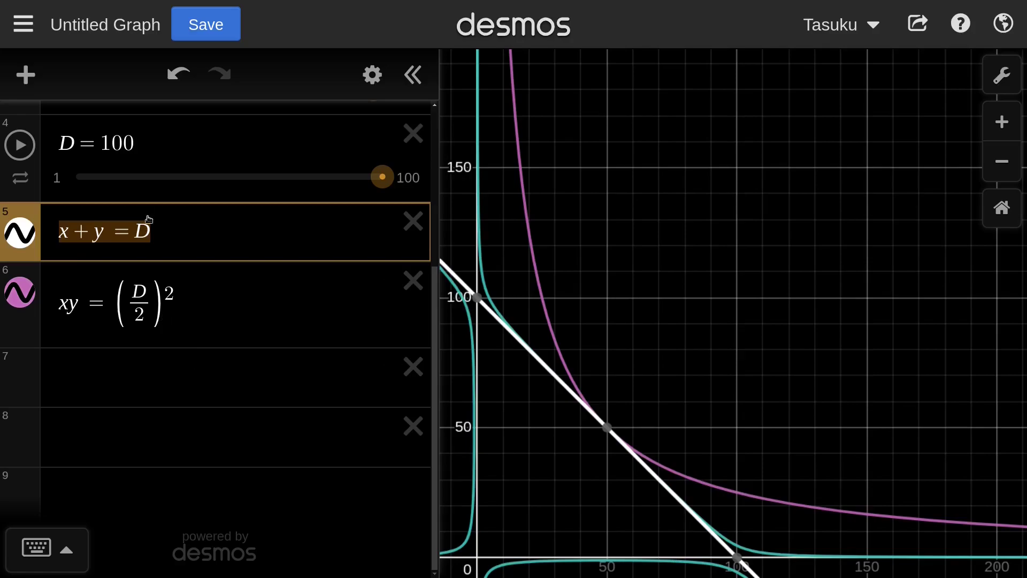
pyautogui.click(152, 386)
pyautogui.write('x+y=D')
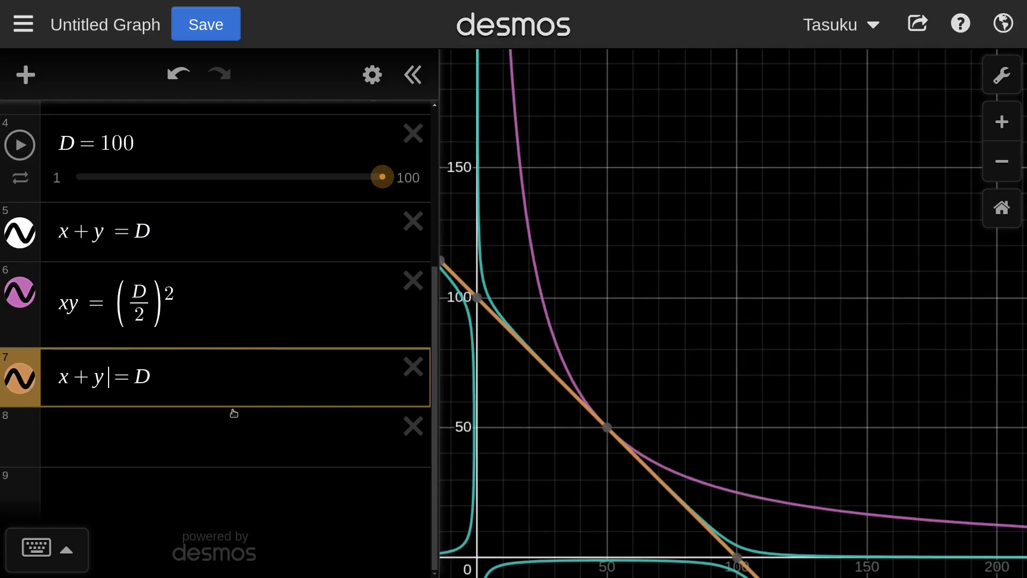
pyautogui.write('+xy')
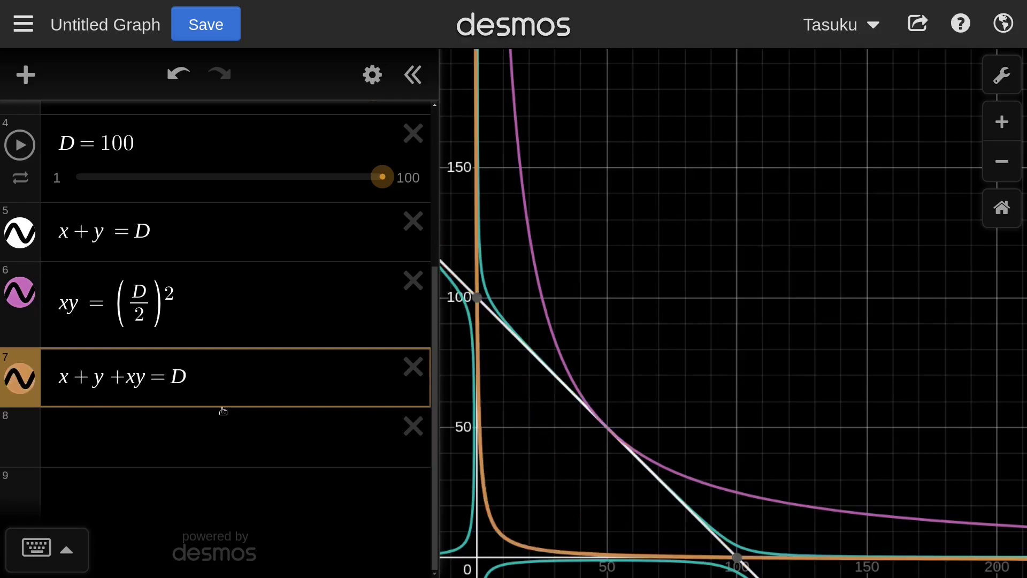
pyautogui.click(176, 303)
pyautogui.moveTo(176, 303); pyautogui.dragTo(118, 302)
pyautogui.hotkey('ctrl', 'c')
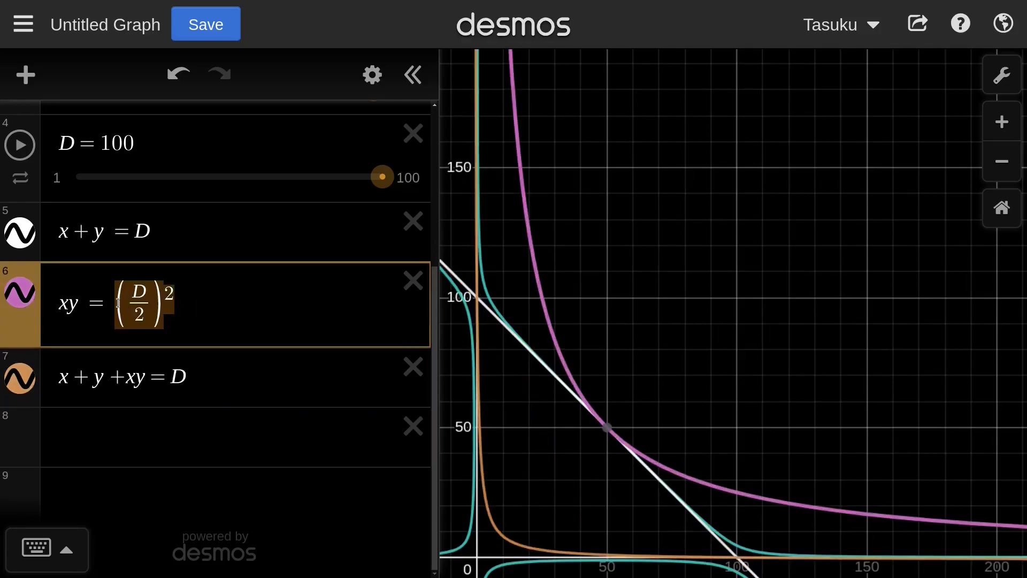
pyautogui.click(214, 379)
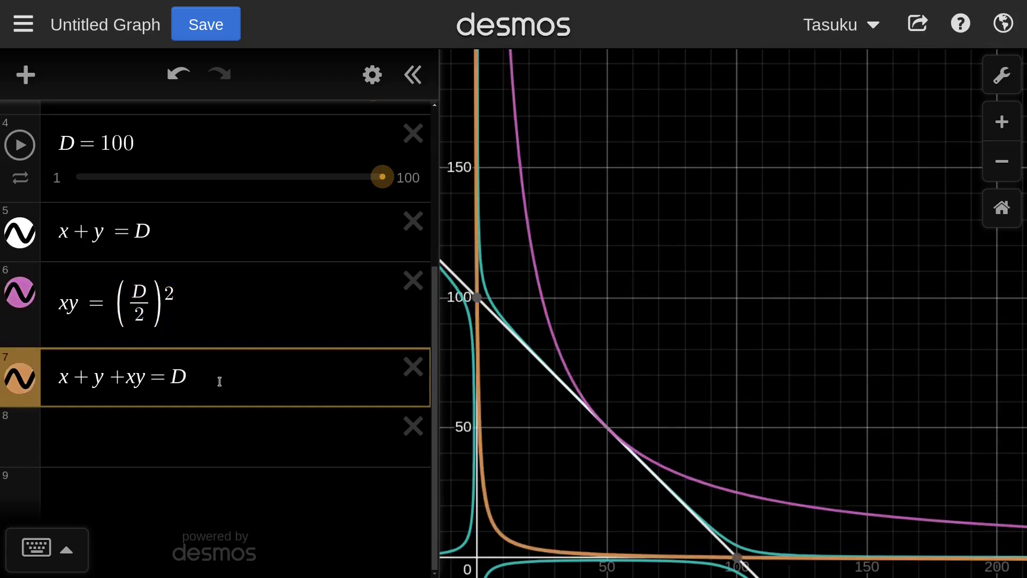
pyautogui.write('+')
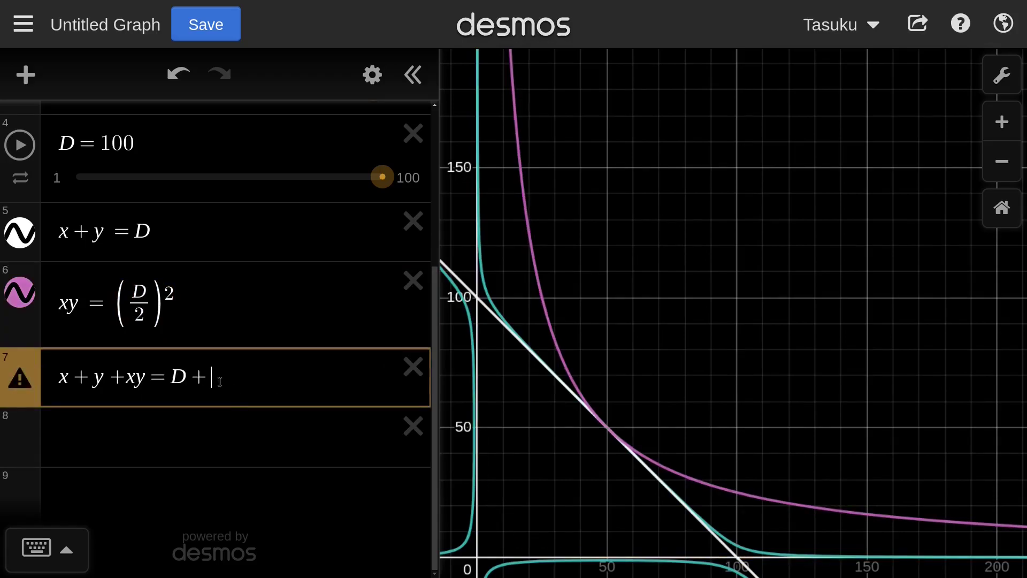
pyautogui.hotkey('ctrl', 'v')
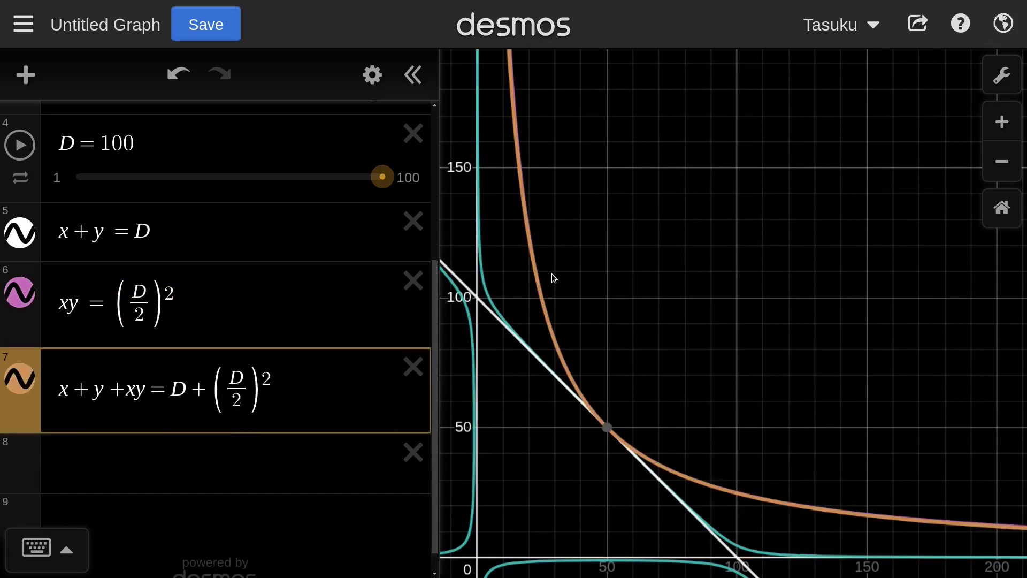
# Step: Select terms of the row 7 equation and place the cursor after the right-hand D
pyautogui.moveTo(617, 429)
pyautogui.moveTo(208, 388); pyautogui.dragTo(269, 387)
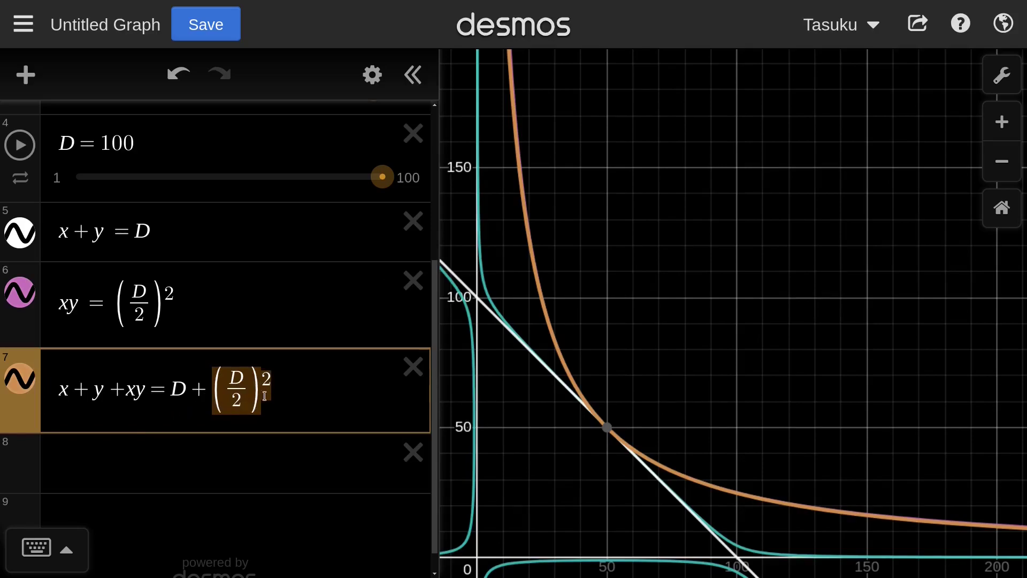
pyautogui.moveTo(107, 399); pyautogui.dragTo(48, 393)
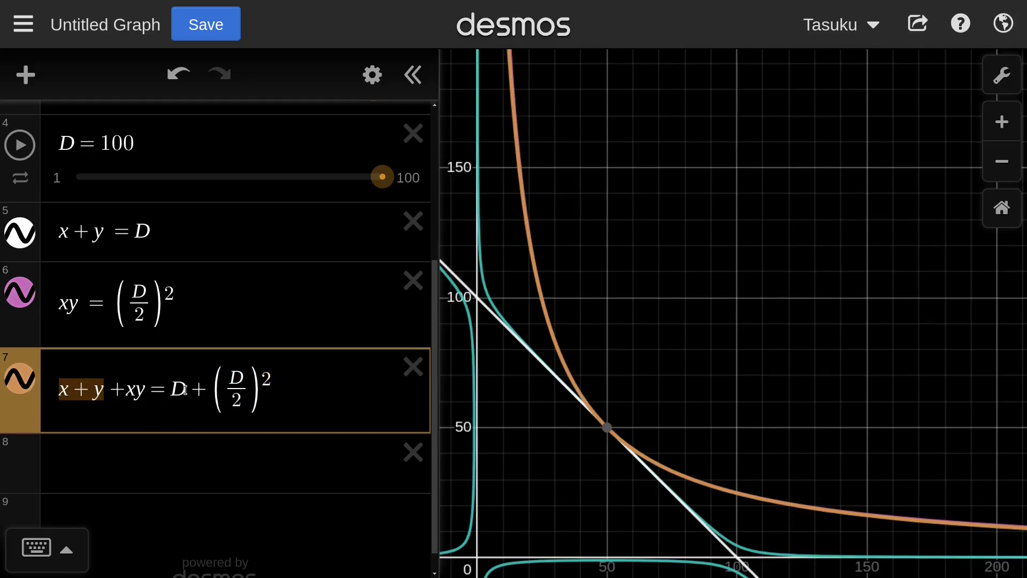
pyautogui.moveTo(190, 388); pyautogui.dragTo(174, 389)
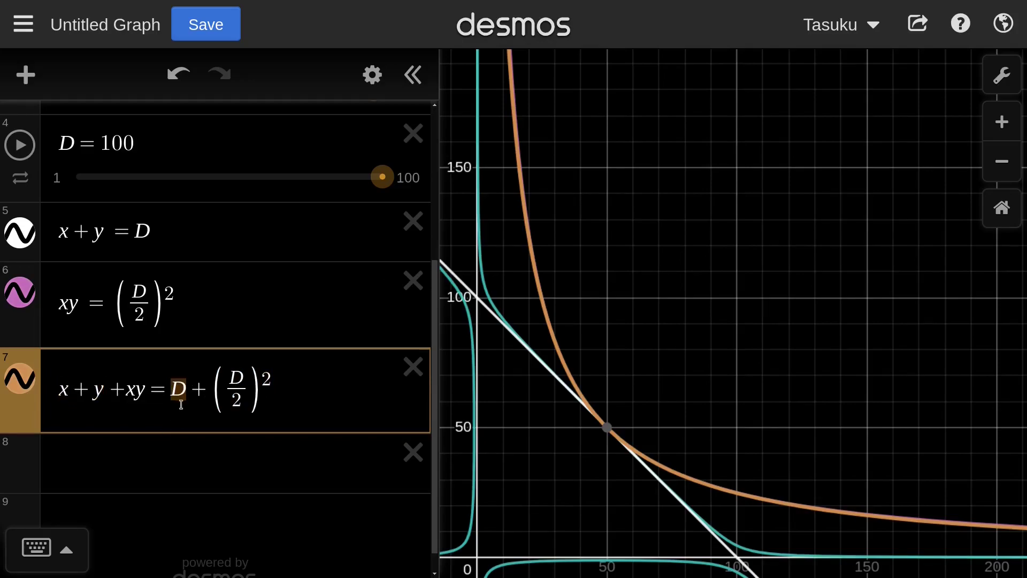
pyautogui.click(232, 377)
pyautogui.moveTo(232, 377); pyautogui.dragTo(245, 378)
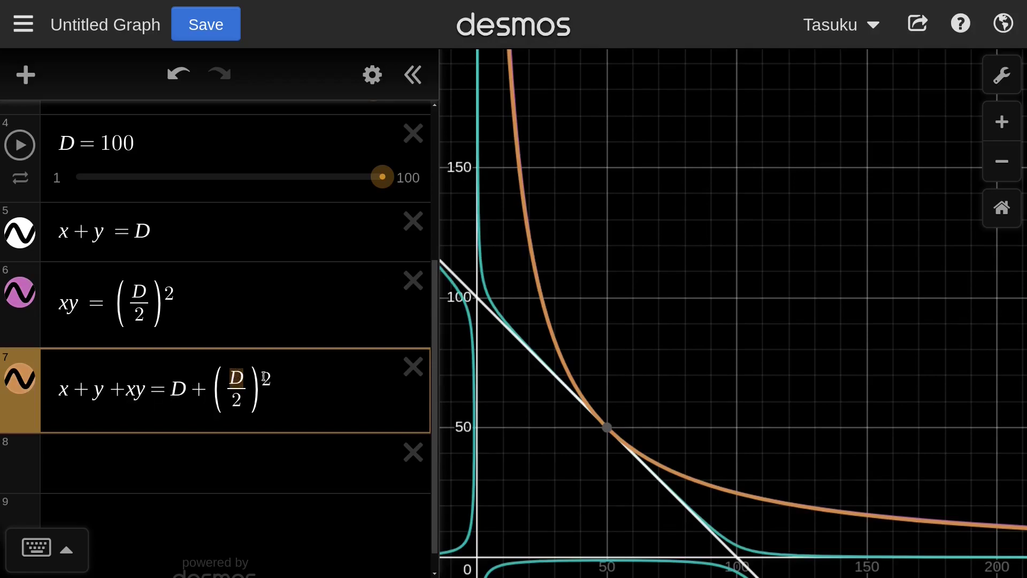
pyautogui.moveTo(58, 390); pyautogui.dragTo(96, 389)
pyautogui.moveTo(182, 389); pyautogui.dragTo(174, 388)
pyautogui.click(183, 390)
# Step: Square the right-hand D, prefix row 7 with (x+y)D, and inspect points on the curves
pyautogui.write('^2')
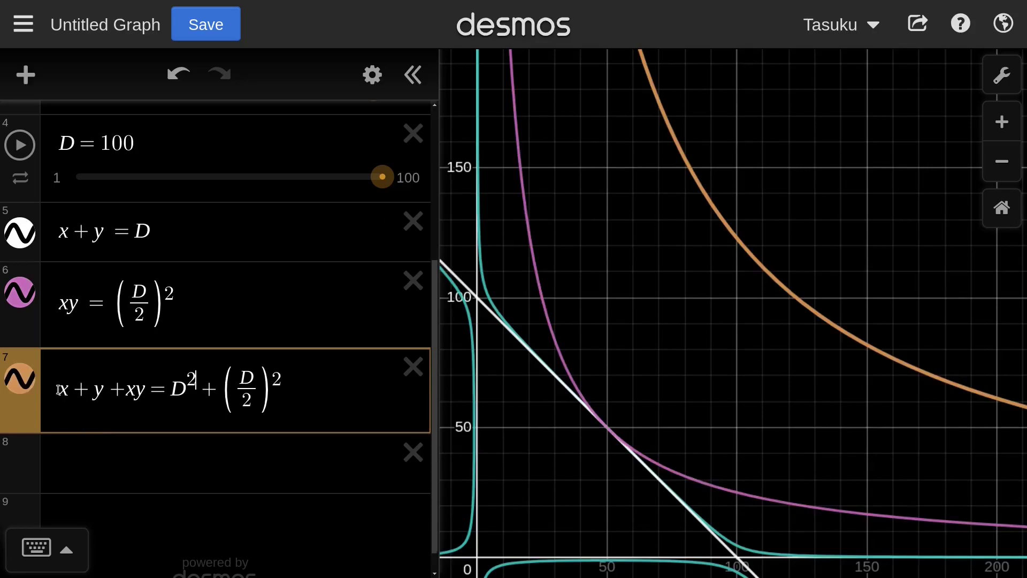
pyautogui.click(59, 389)
pyautogui.write('(x+y)')
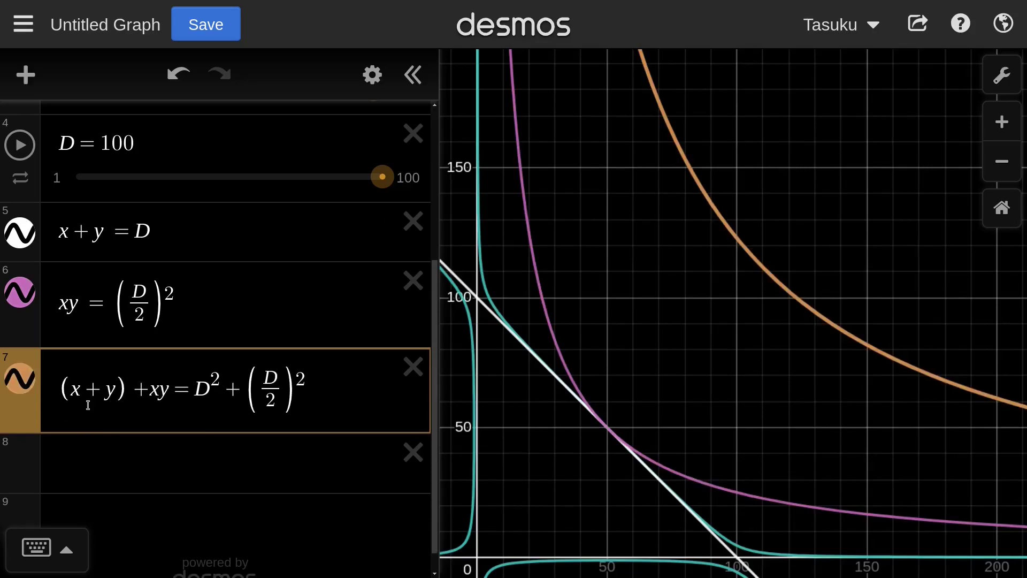
pyautogui.write('D')
pyautogui.click(537, 438)
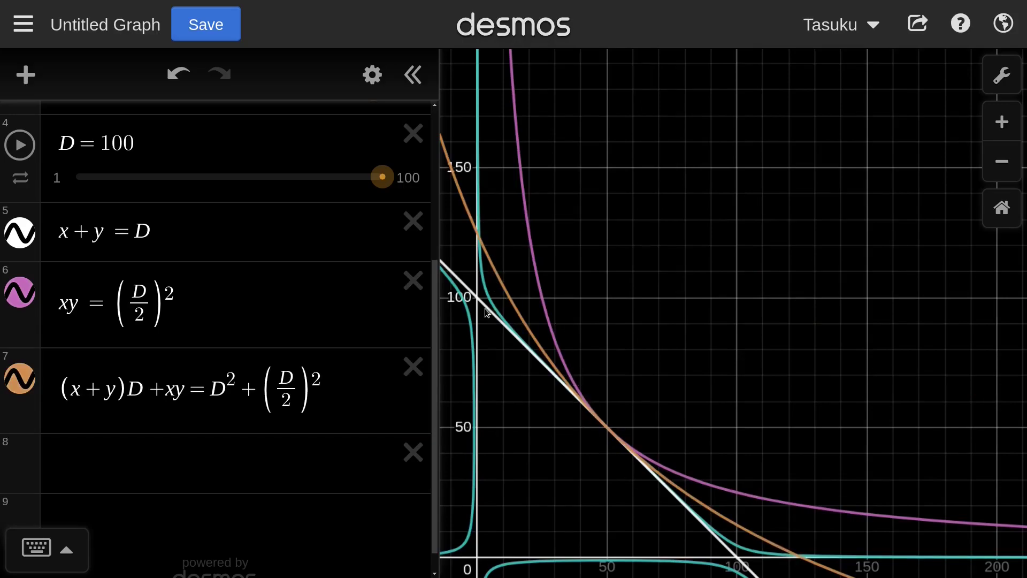
pyautogui.click(727, 519)
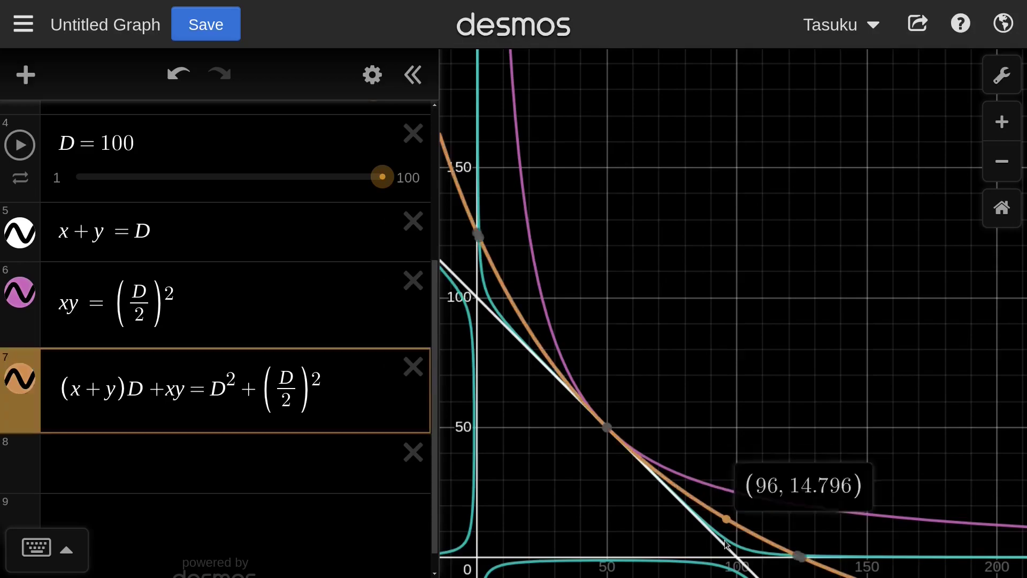
pyautogui.click(535, 269)
pyautogui.click(495, 269)
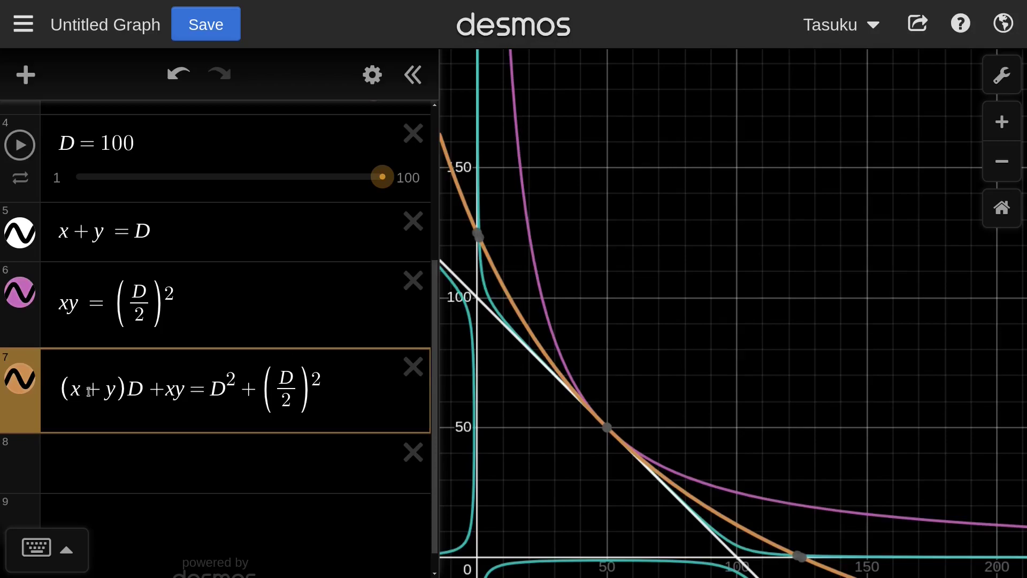
# Step: Multiply both leading terms by A so row 7 reads A(x+y)D + xy = AD² + (D/2)²
pyautogui.click(61, 390)
pyautogui.write('A')
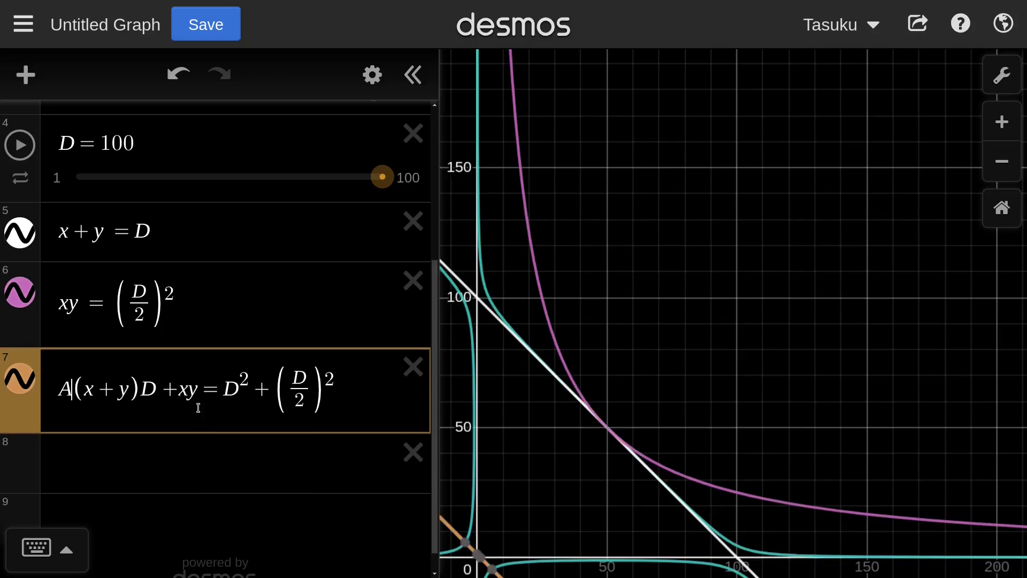
pyautogui.click(220, 390)
pyautogui.write('A')
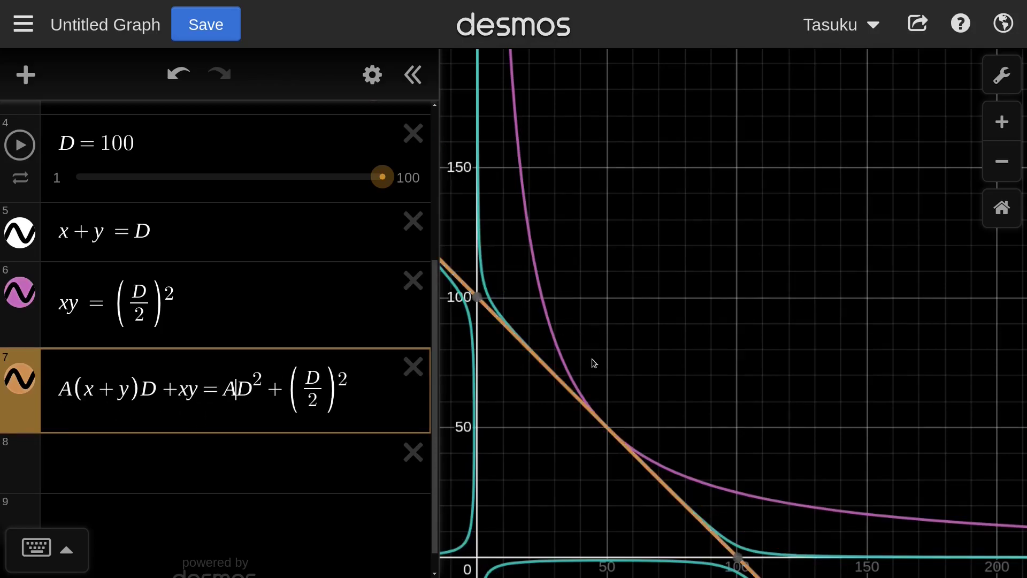
pyautogui.moveTo(616, 361); pyautogui.dragTo(672, 332)
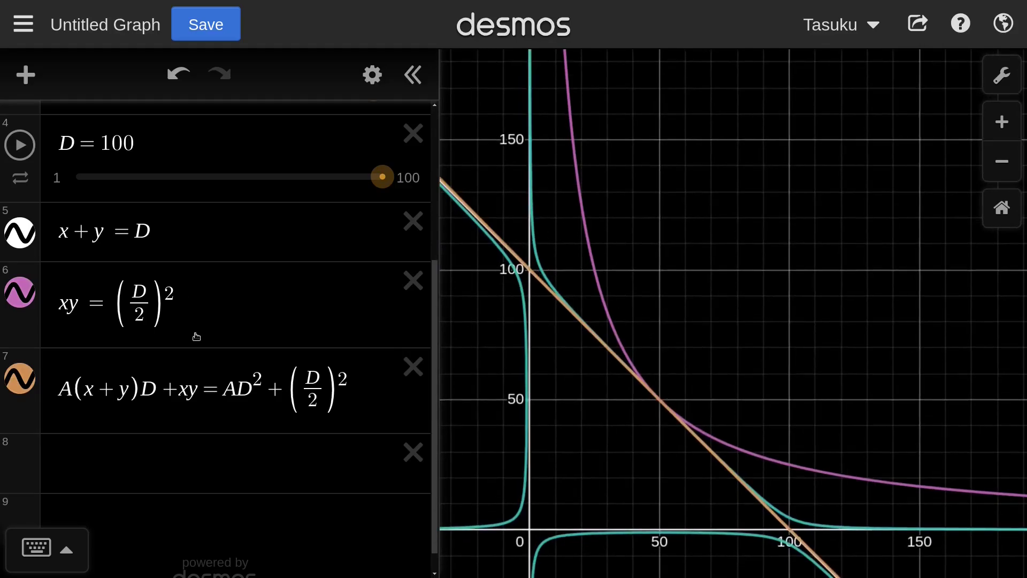
pyautogui.scroll(5, 197, 336)
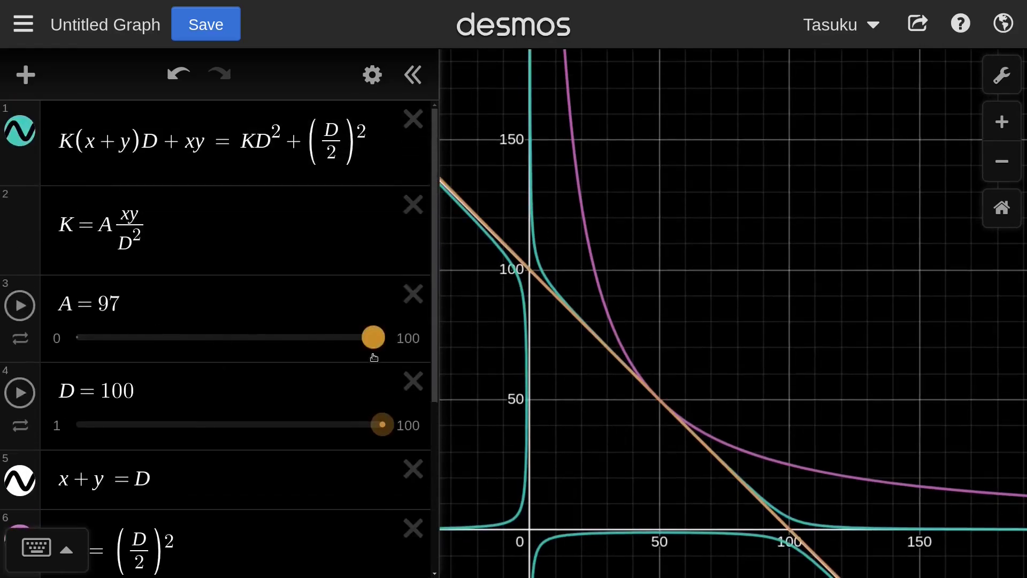
# Step: Lower A from 97 to 4.5
pyautogui.moveTo(373, 345); pyautogui.dragTo(90, 337)
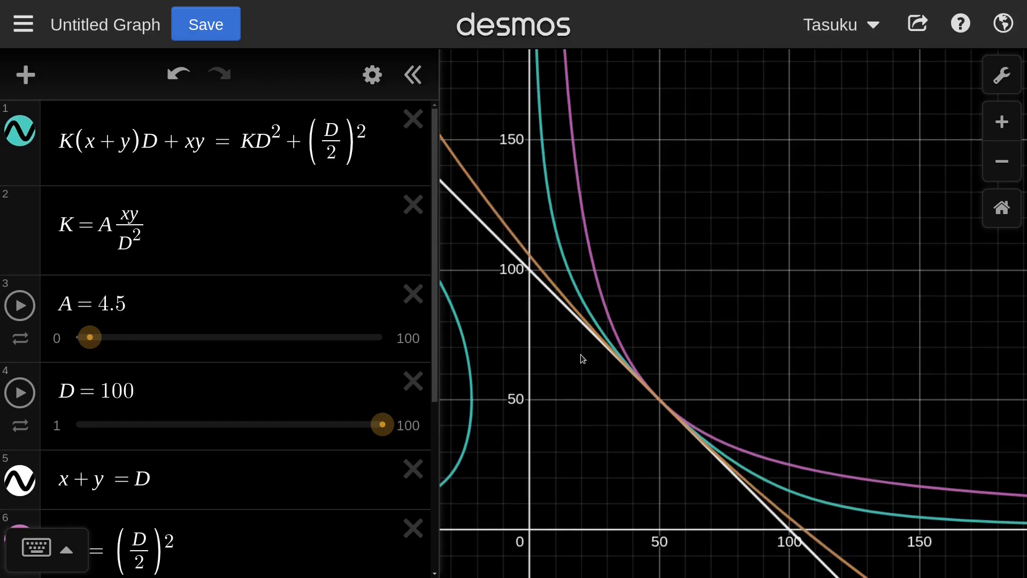
pyautogui.scroll(-5, 213, 458)
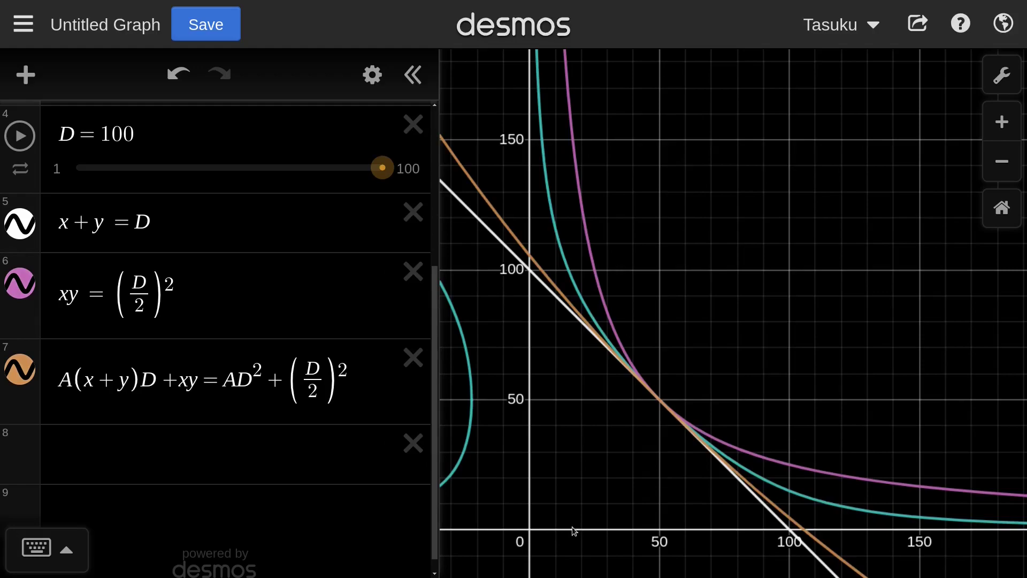
pyautogui.moveTo(61, 377); pyautogui.dragTo(156, 380)
pyautogui.moveTo(224, 380); pyautogui.dragTo(264, 378)
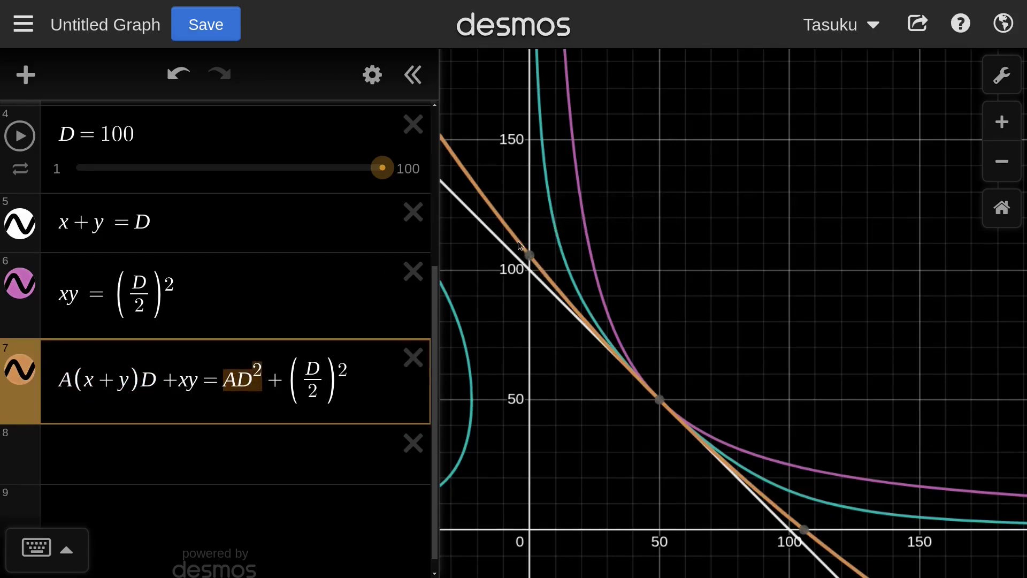
pyautogui.moveTo(521, 246)
pyautogui.moveTo(808, 535)
pyautogui.click(598, 265)
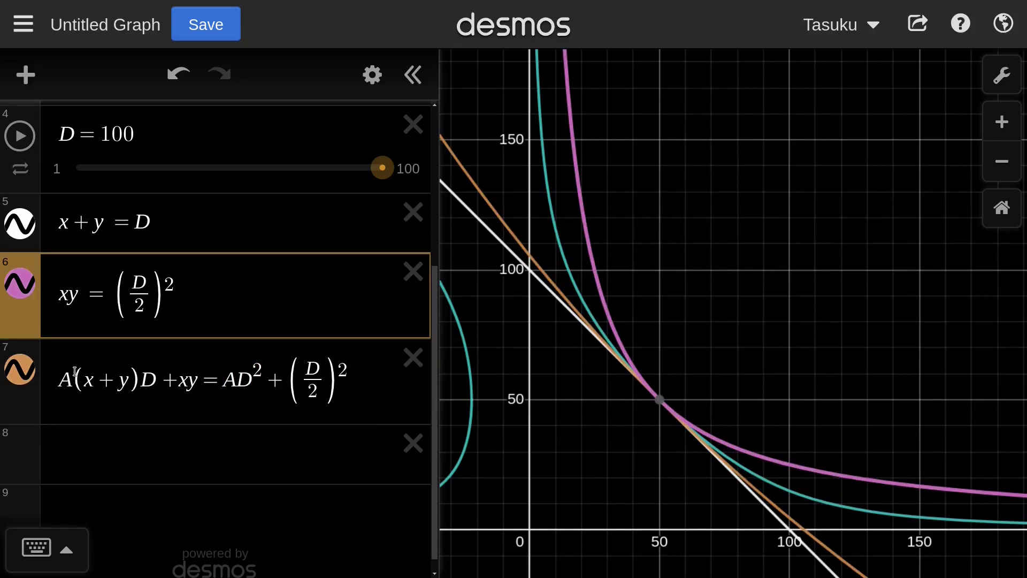
pyautogui.moveTo(62, 377); pyautogui.dragTo(155, 381)
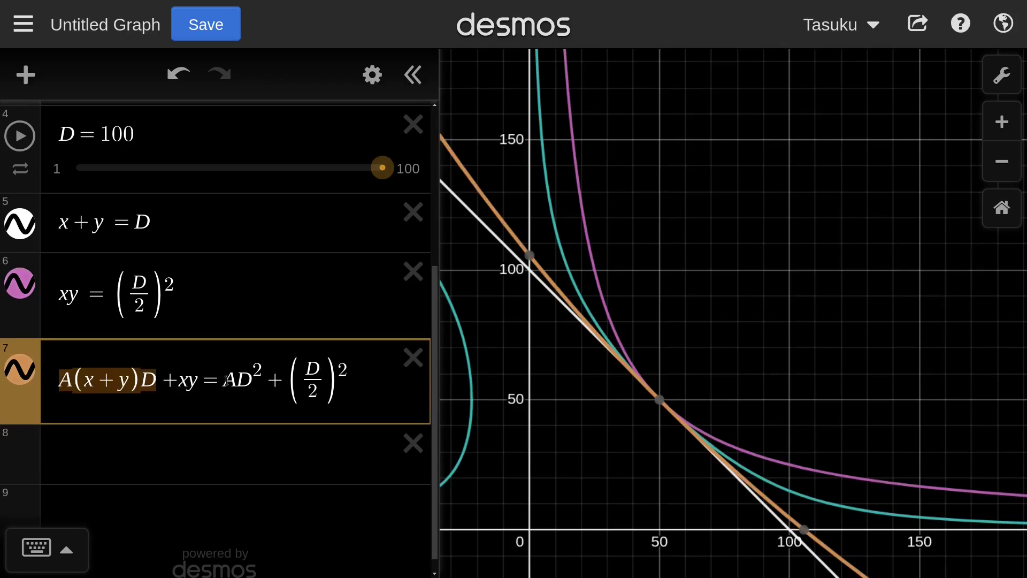
pyautogui.moveTo(224, 381)
pyautogui.mouseDown()
pyautogui.moveTo(262, 380)
pyautogui.moveTo(244, 383)
pyautogui.mouseUp()
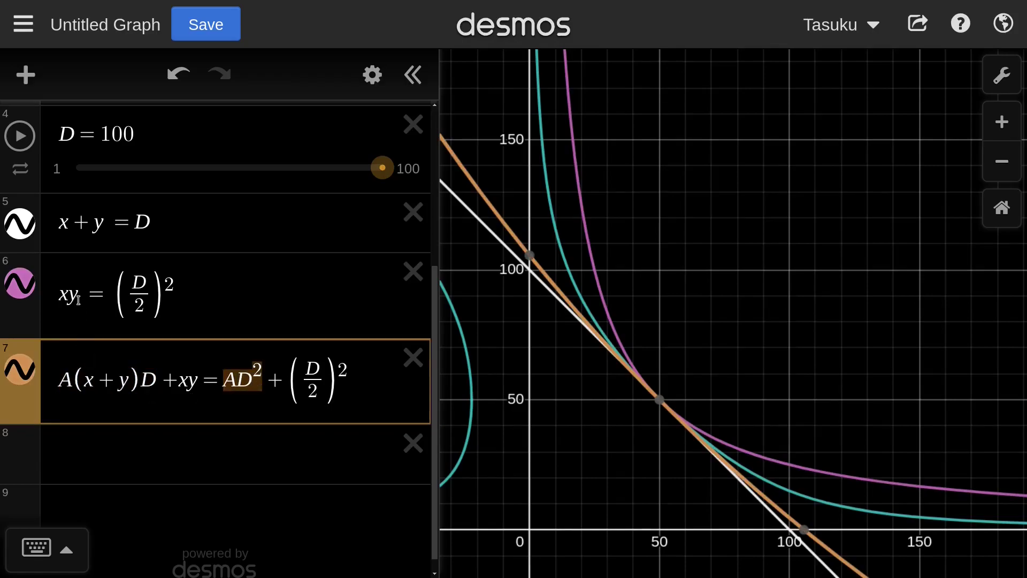
# Step: Insert xy after both A factors in row 7, giving Axy(x+y)D + xy = AxyD² + (D/2)²
pyautogui.click(76, 381)
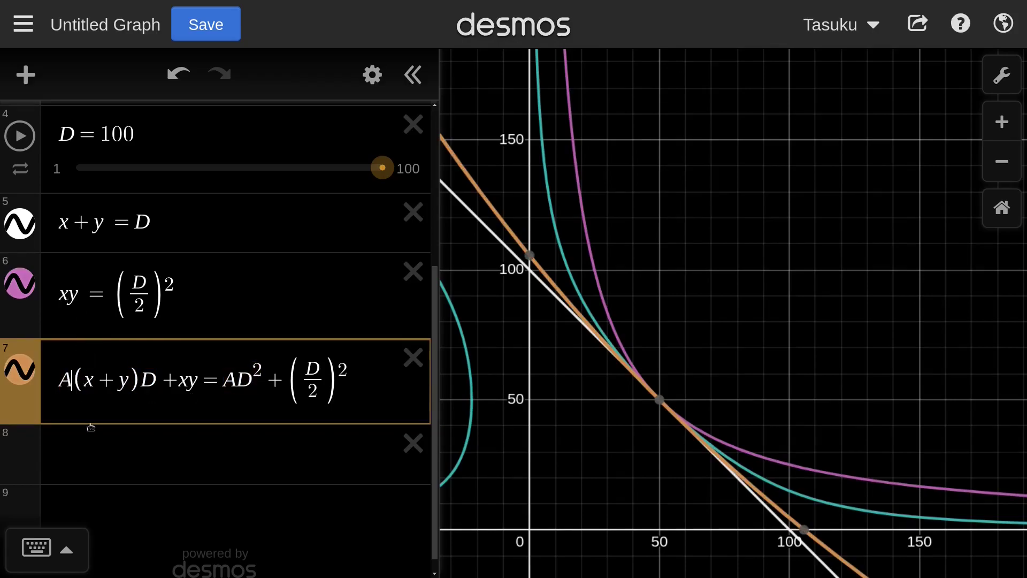
pyautogui.write('xy')
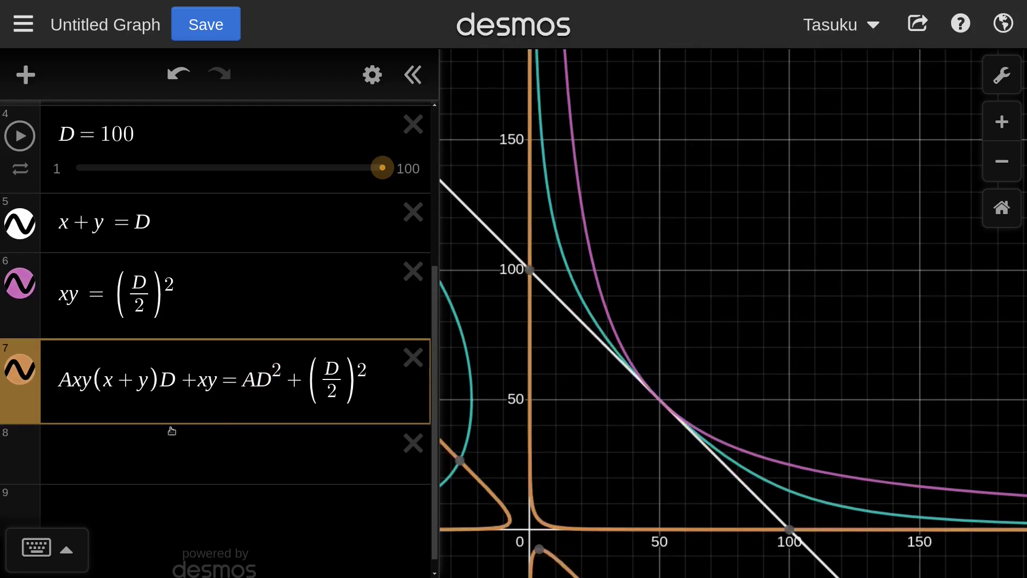
pyautogui.click(258, 381)
pyautogui.write('xy')
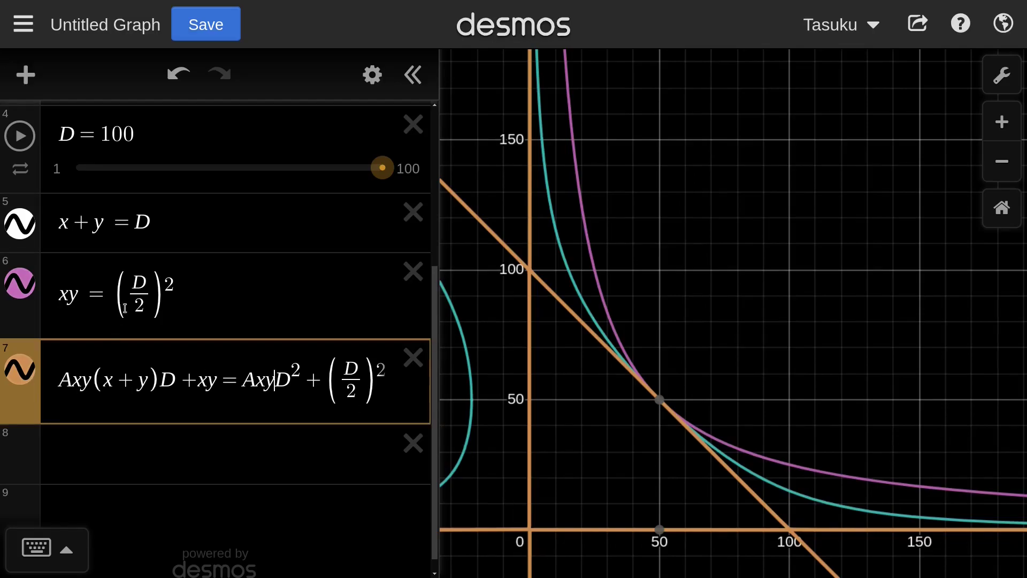
pyautogui.scroll(4, 131, 310)
# Step: Change A's value from 4.5 to 0.1
pyautogui.click(118, 237)
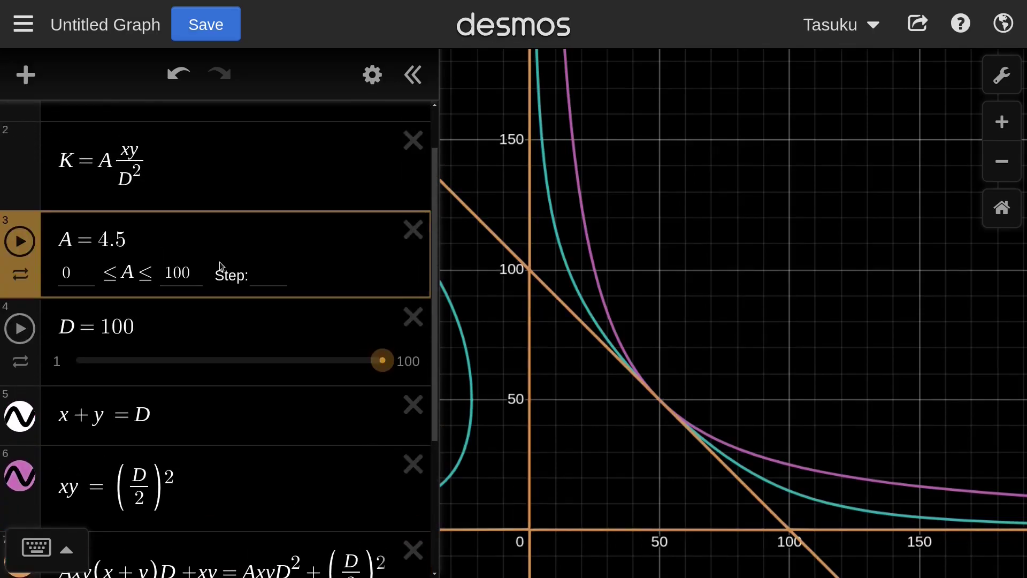
pyautogui.press('BackSpace')
pyautogui.press('BackSpace')
pyautogui.press('BackSpace')
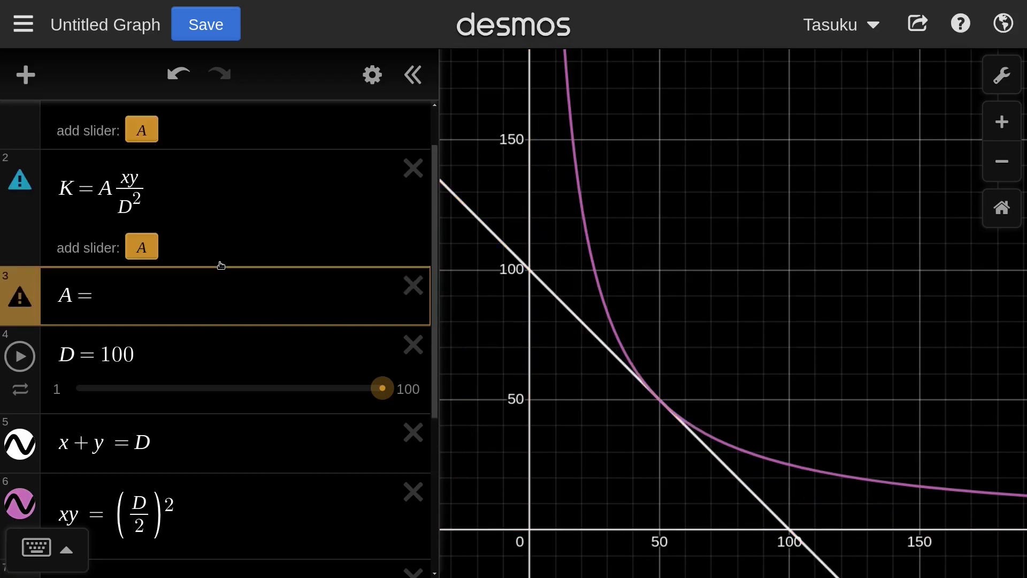
pyautogui.write('0.1')
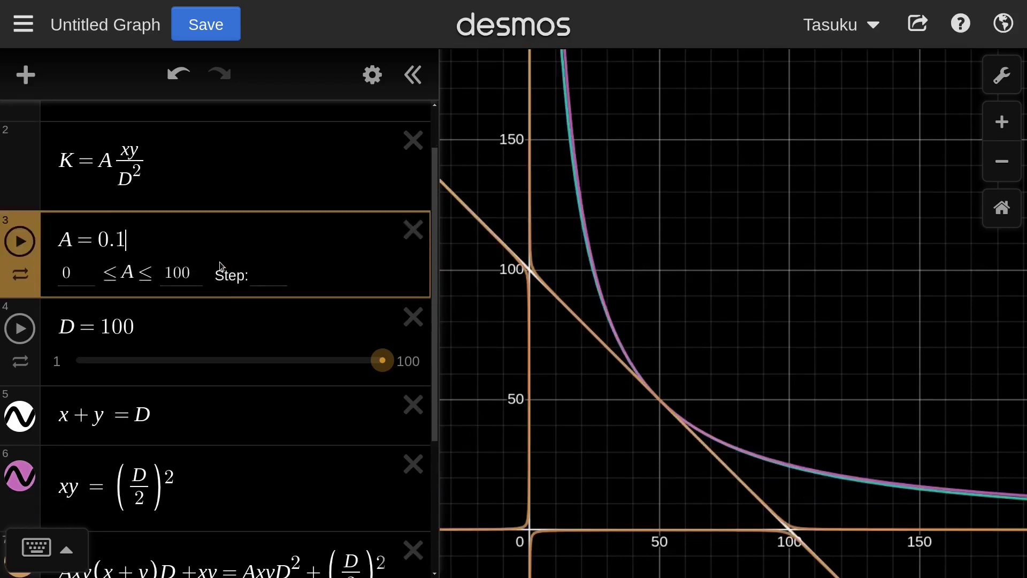
# Step: Zoom and pan around the intercepts near (0, 100) and (100, 0), then zoom back out
pyautogui.scroll(5, 538, 284)
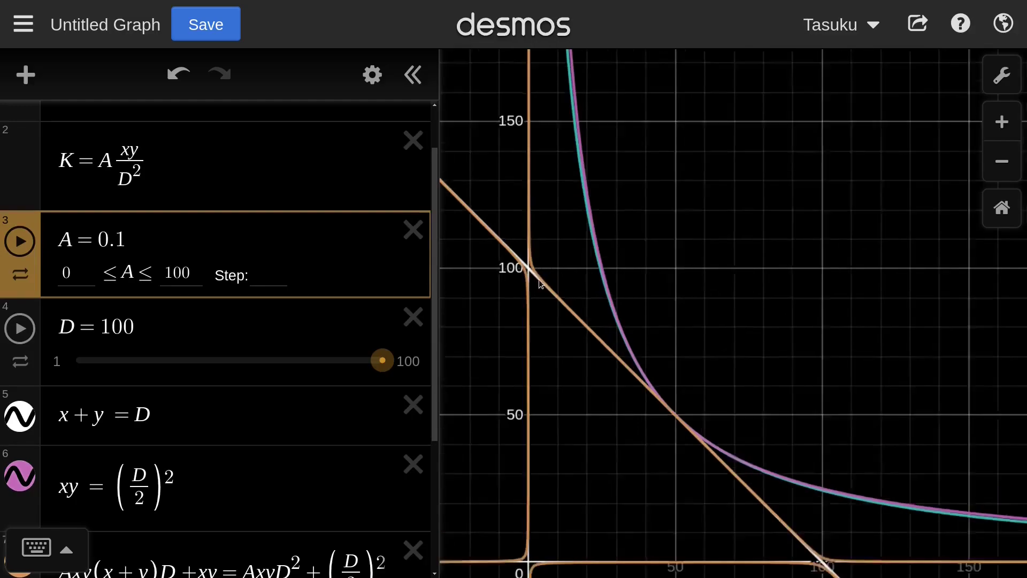
pyautogui.moveTo(542, 290); pyautogui.dragTo(557, 329)
pyautogui.scroll(2, 557, 329)
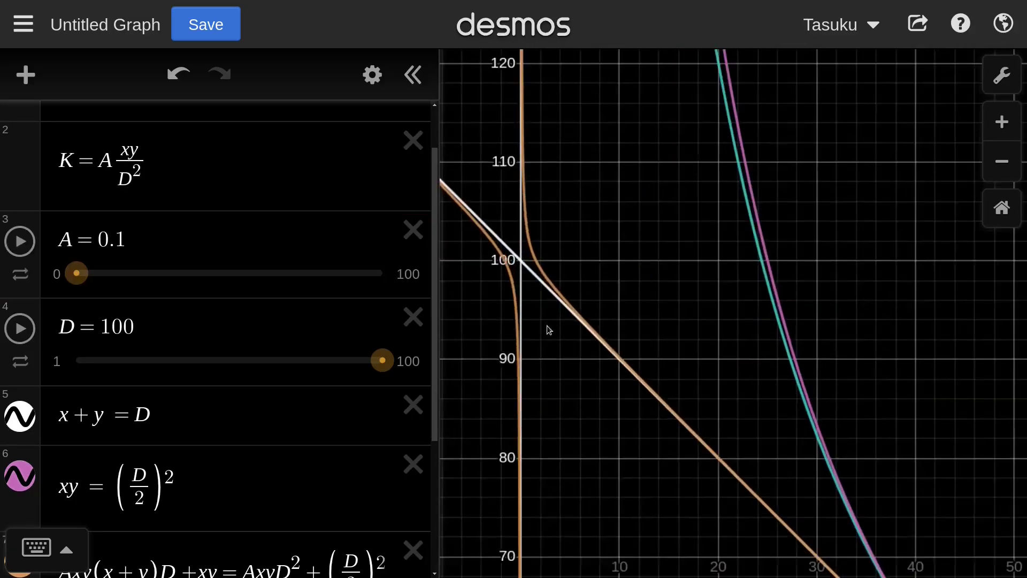
pyautogui.moveTo(553, 284); pyautogui.dragTo(576, 313)
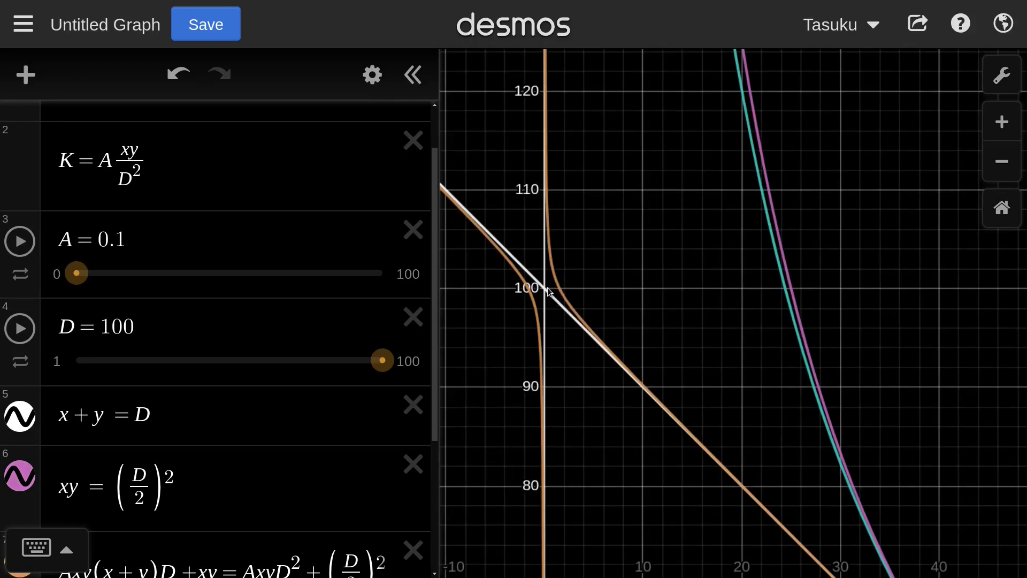
pyautogui.scroll(-4, 627, 454)
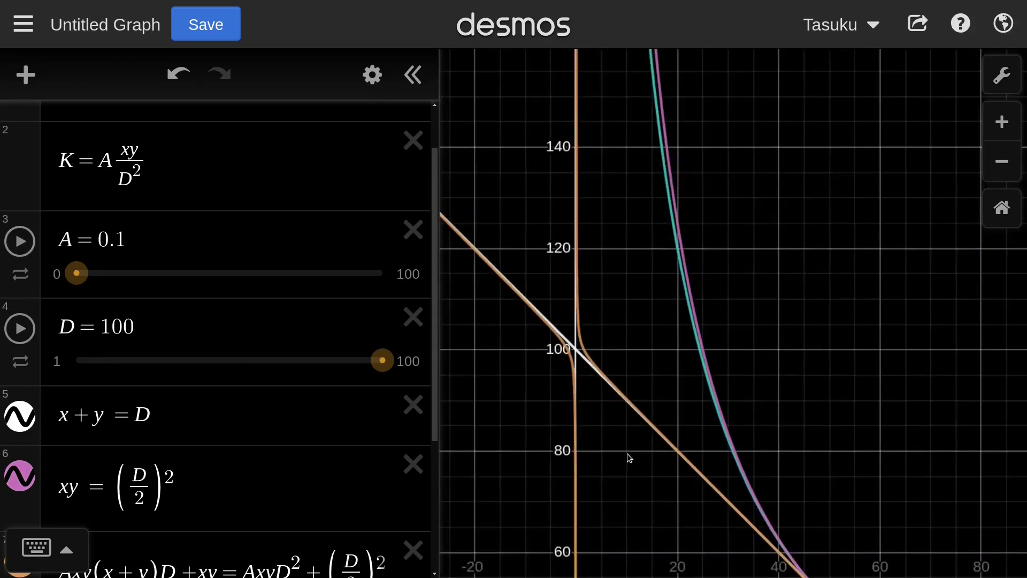
pyautogui.scroll(-5, 635, 450)
pyautogui.hscroll(3, 635, 450)
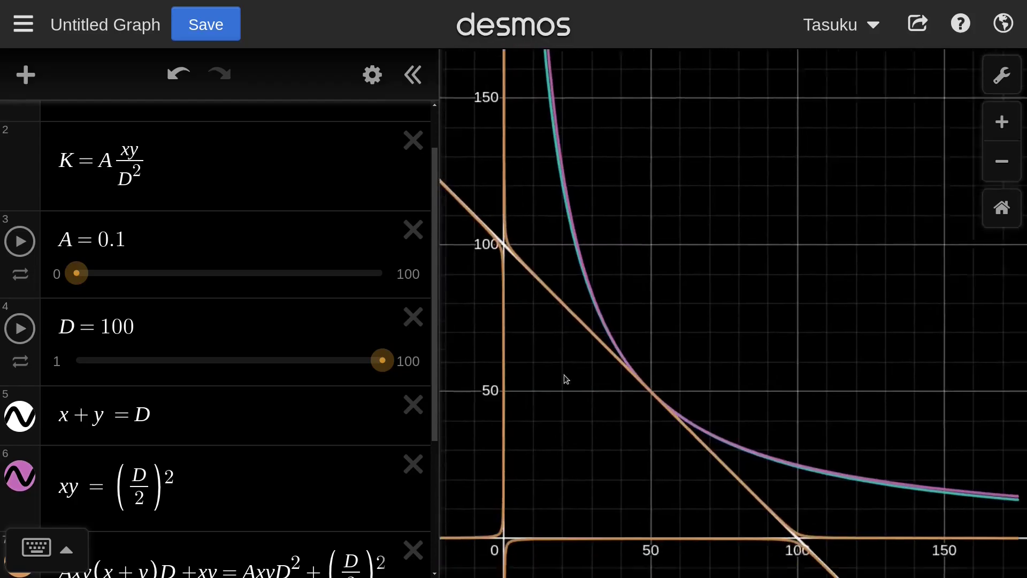
pyautogui.scroll(8, 718, 381)
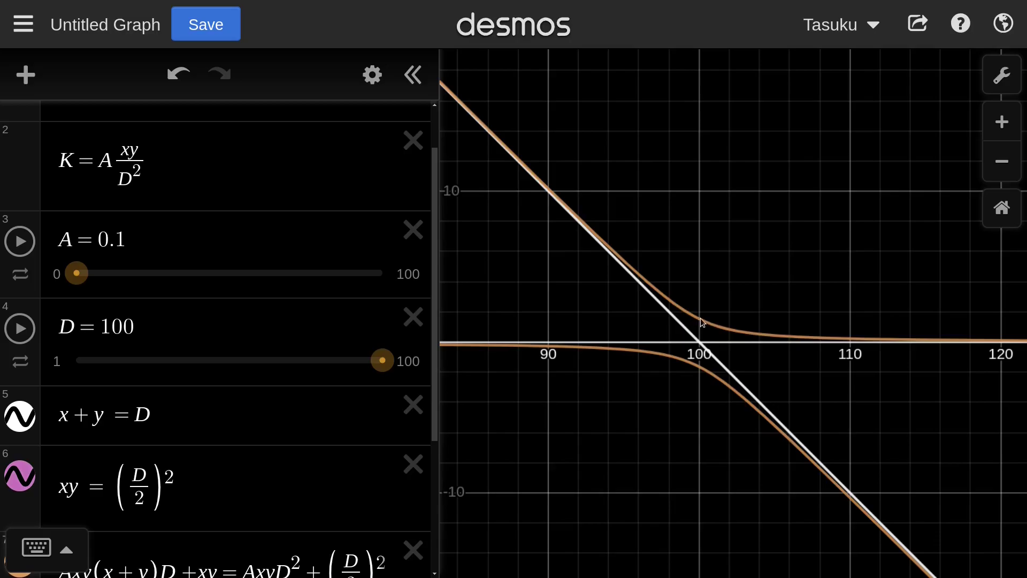
pyautogui.scroll(-4, 509, 299)
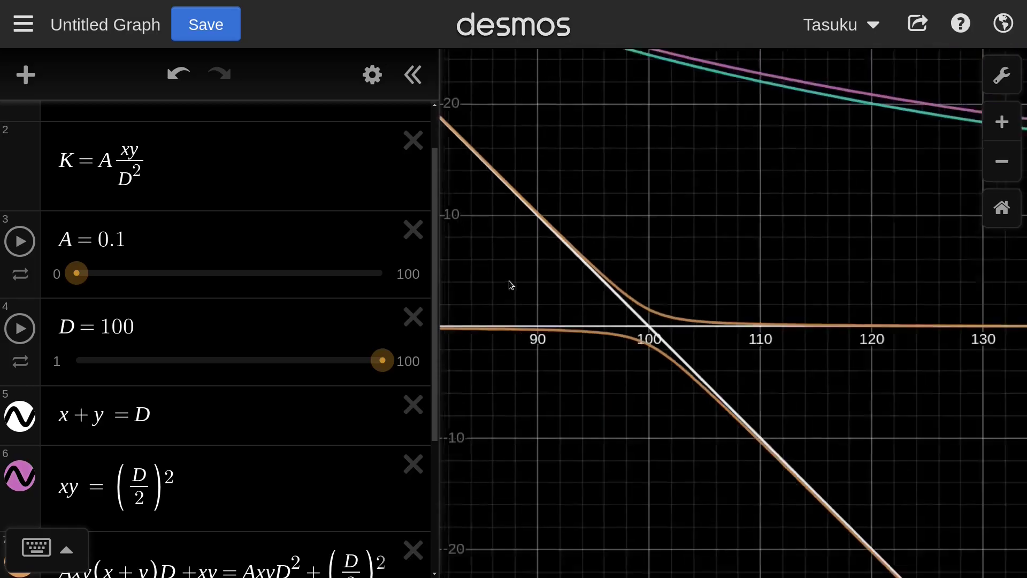
pyautogui.scroll(-5, 621, 347)
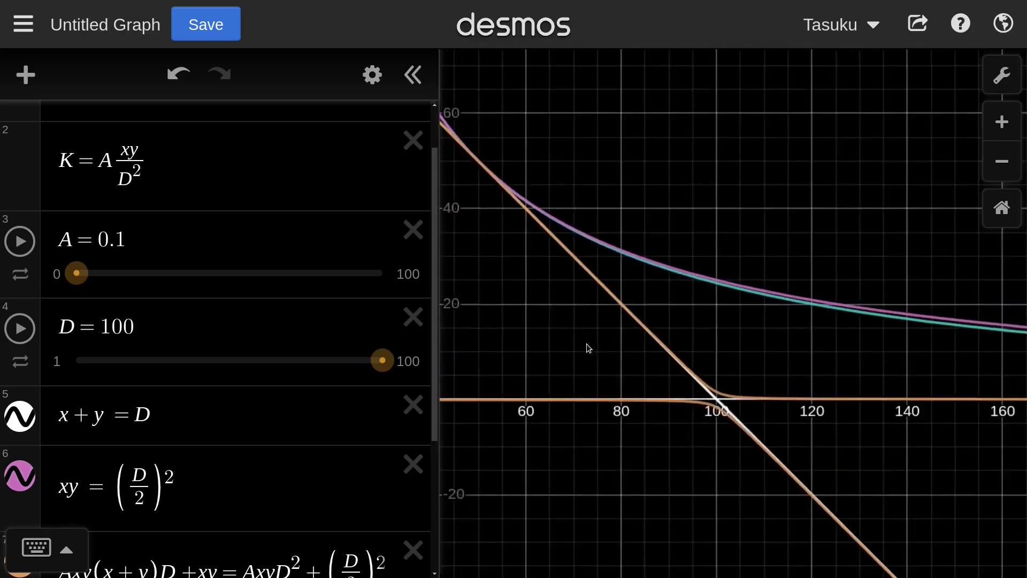
pyautogui.scroll(-1, 702, 358)
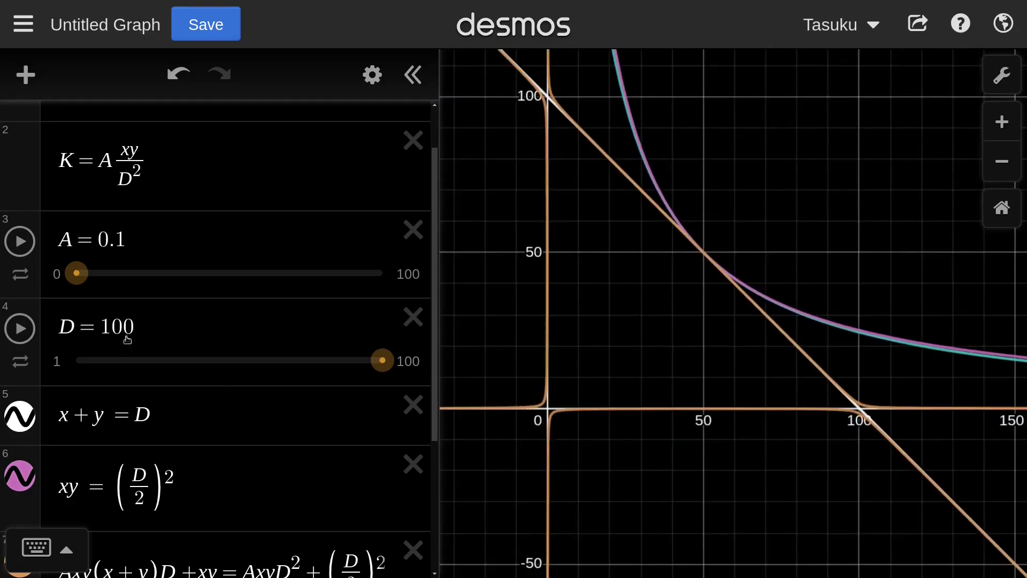
# Step: Add a zero to A's value, settling it at 0.01
pyautogui.click(115, 239)
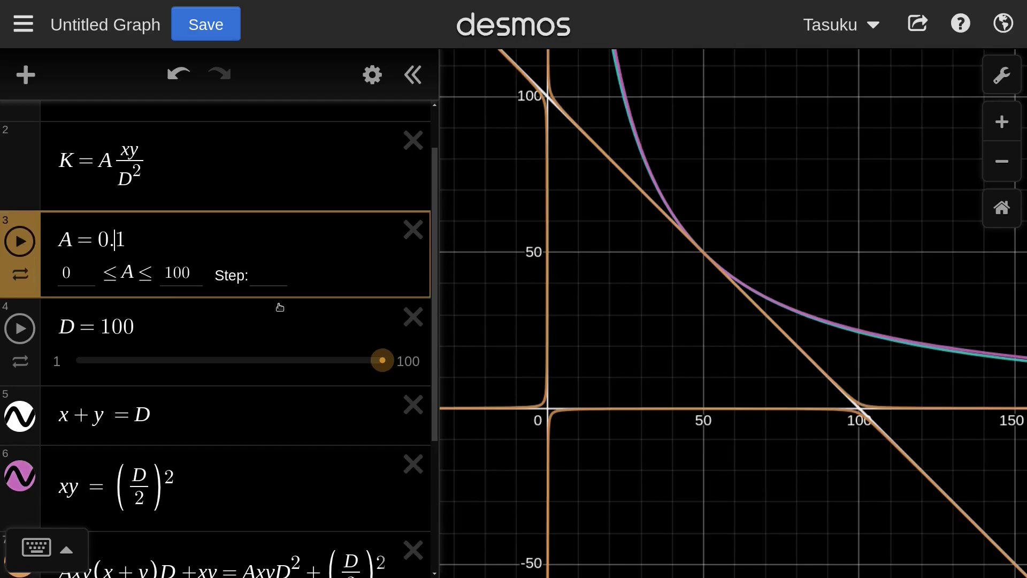
pyautogui.write('0')
pyautogui.scroll(-3, 601, 310)
pyautogui.click(601, 321)
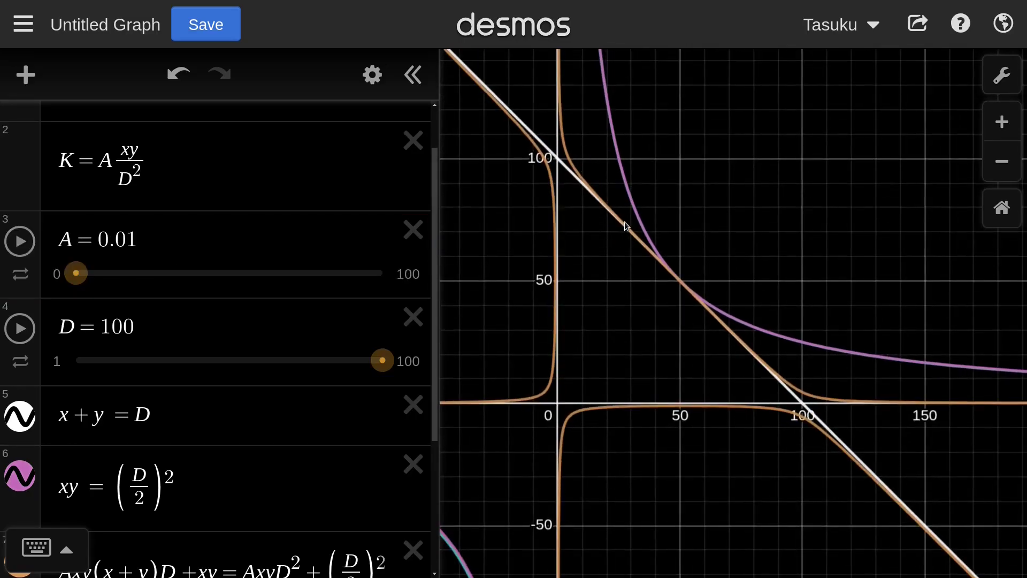
# Step: Pad A with many more zeros, then replace it with 1 and re-enter a small value
pyautogui.click(124, 239)
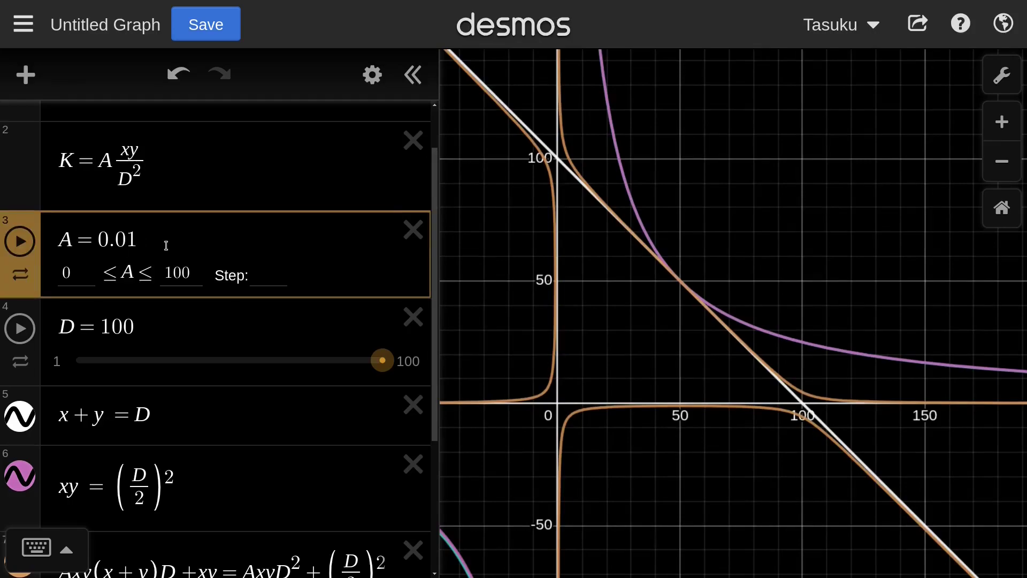
pyautogui.write('0')
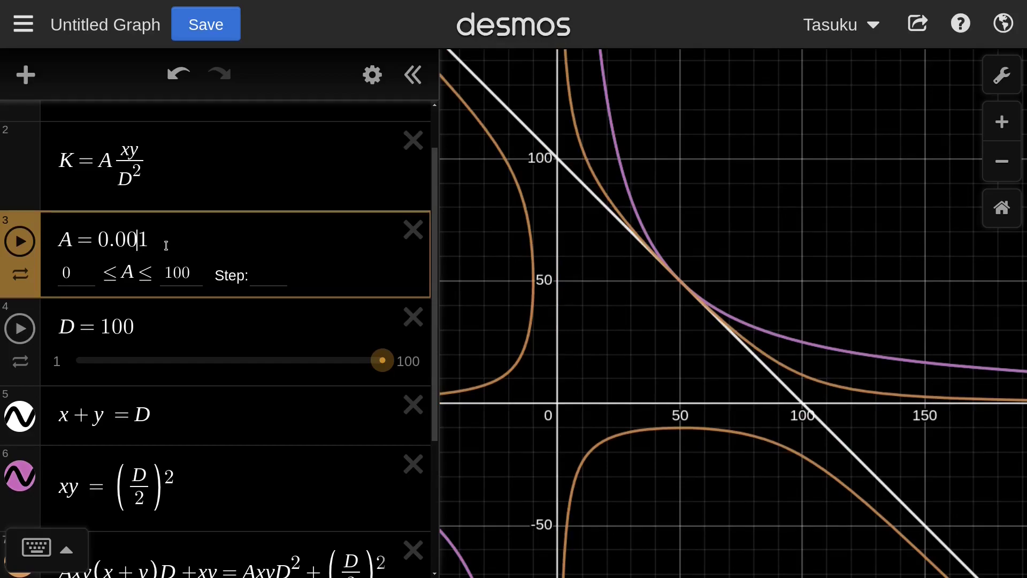
pyautogui.write('000')
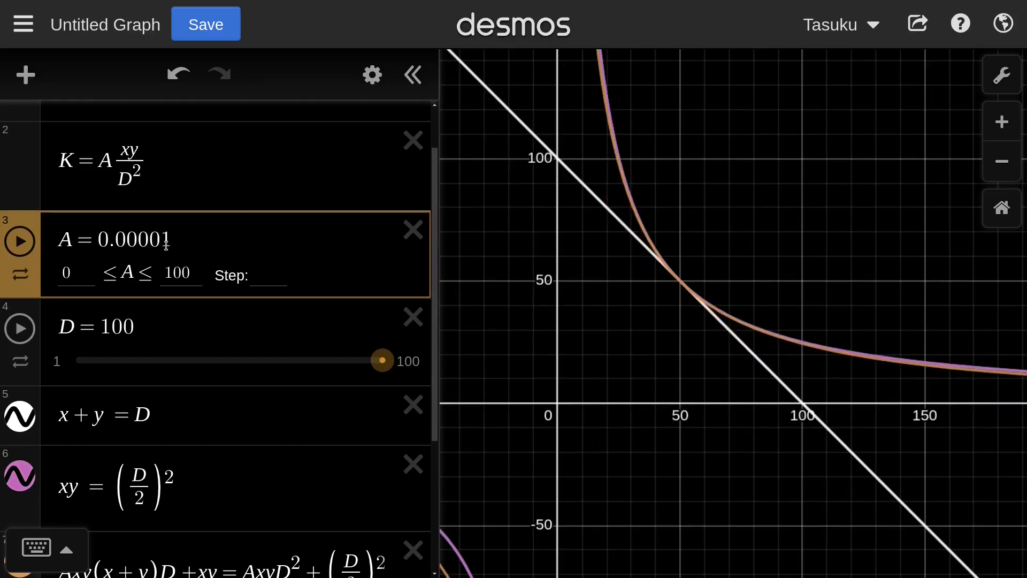
pyautogui.write('0')
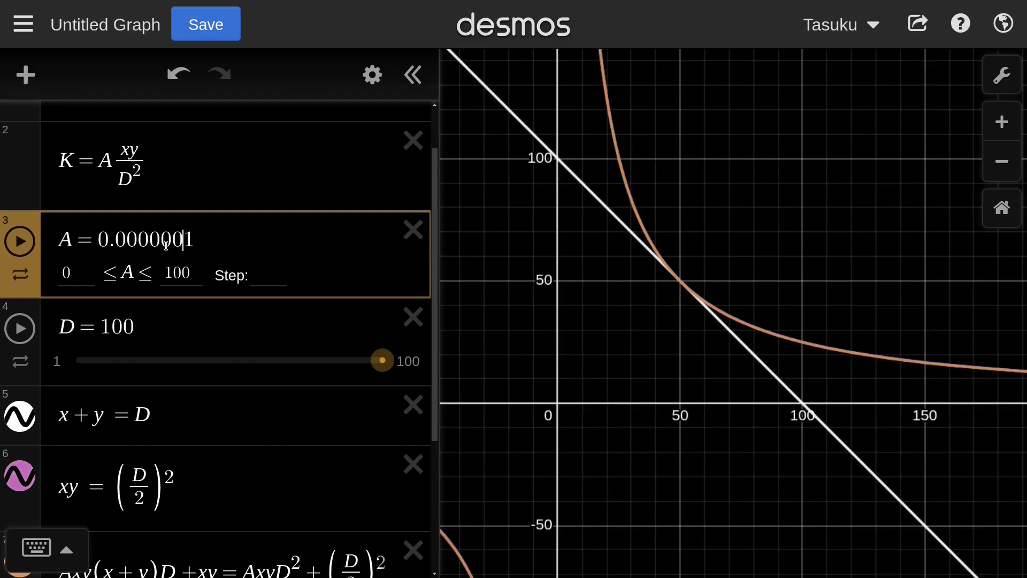
pyautogui.write('00')
pyautogui.scroll(-3, 206, 395)
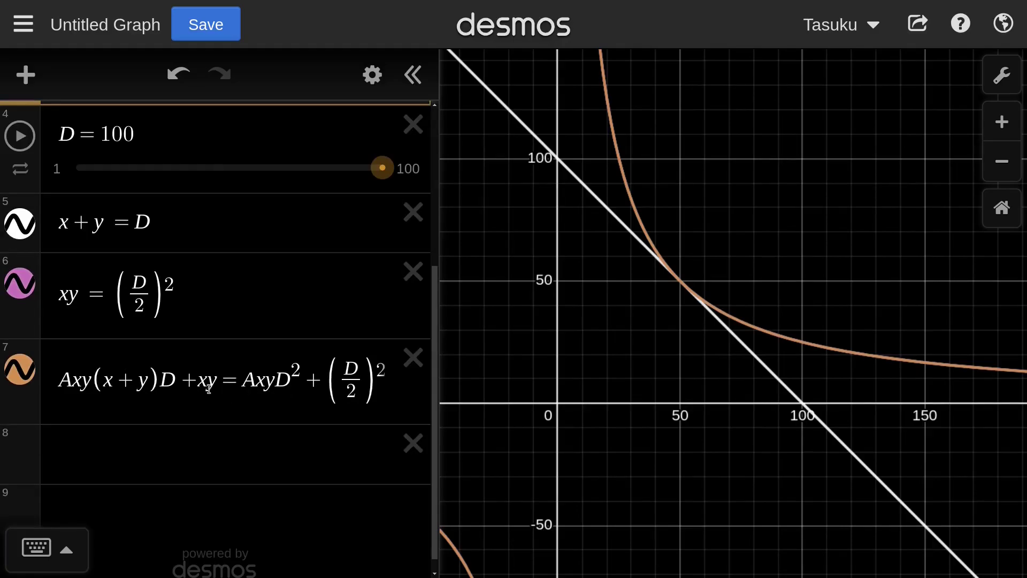
pyautogui.scroll(3, 208, 390)
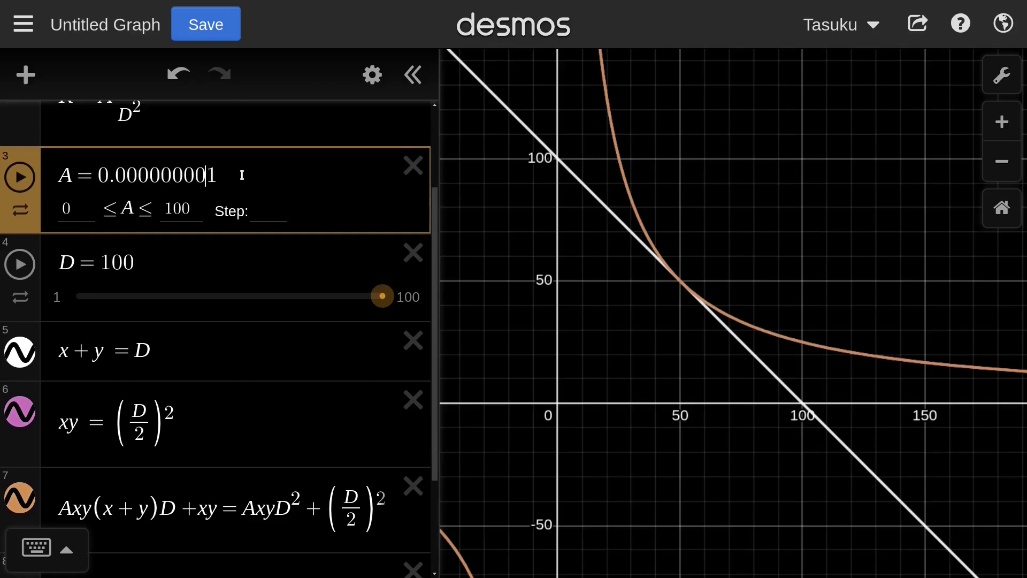
pyautogui.moveTo(99, 174); pyautogui.dragTo(234, 176)
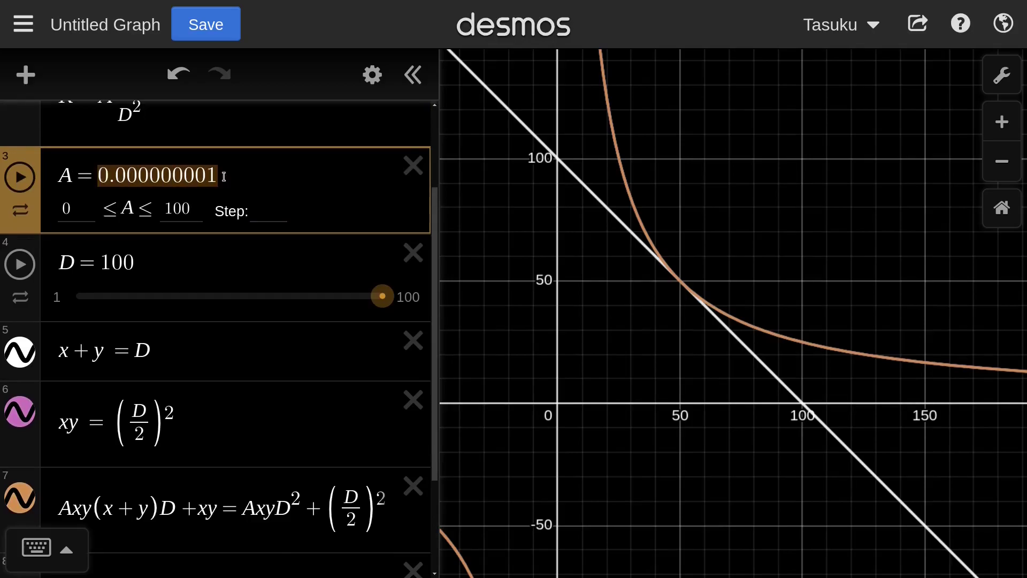
pyautogui.write('1')
pyautogui.scroll(1, 310, 187)
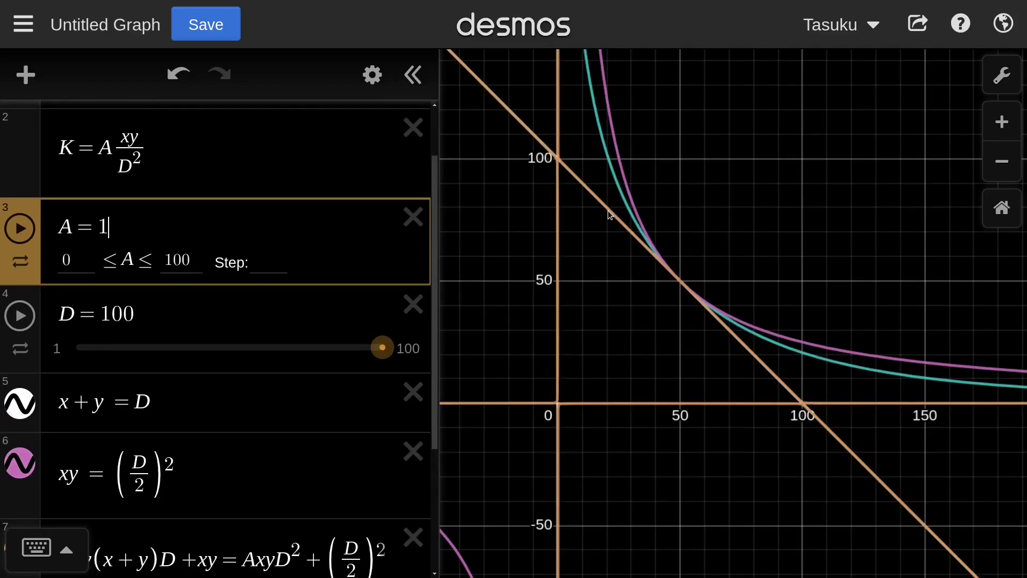
pyautogui.press('Left')
pyautogui.write('0.')
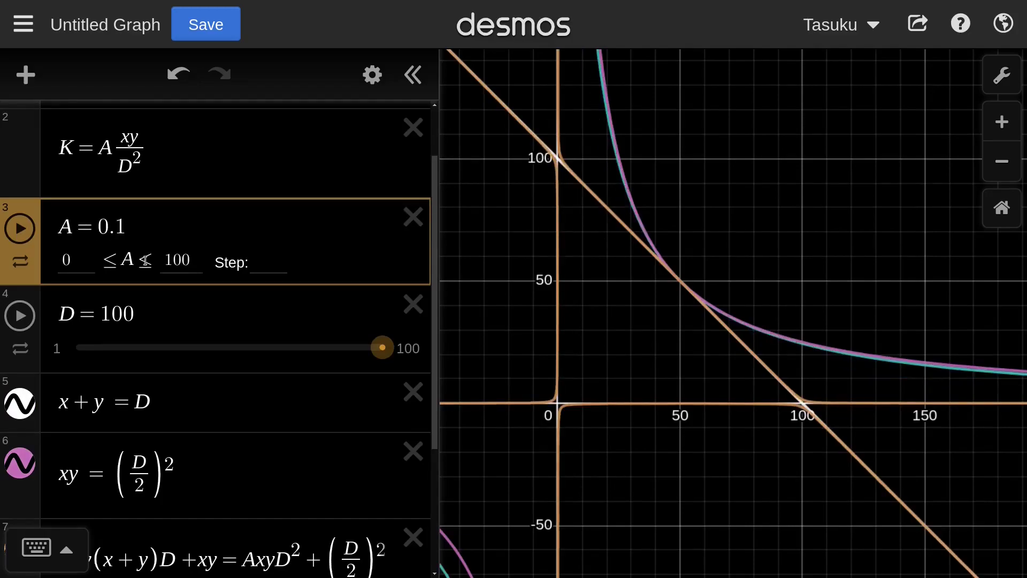
pyautogui.write('00000')
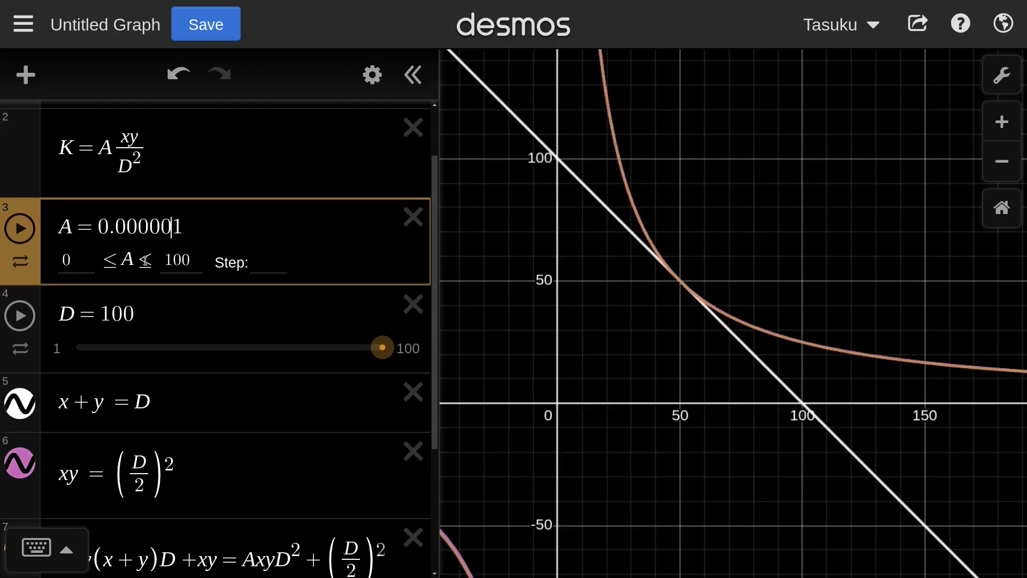
# Step: Inspect the Axy terms in row 7, then select the whole xy = (D/2)² equation in row 6
pyautogui.scroll(-4, 206, 355)
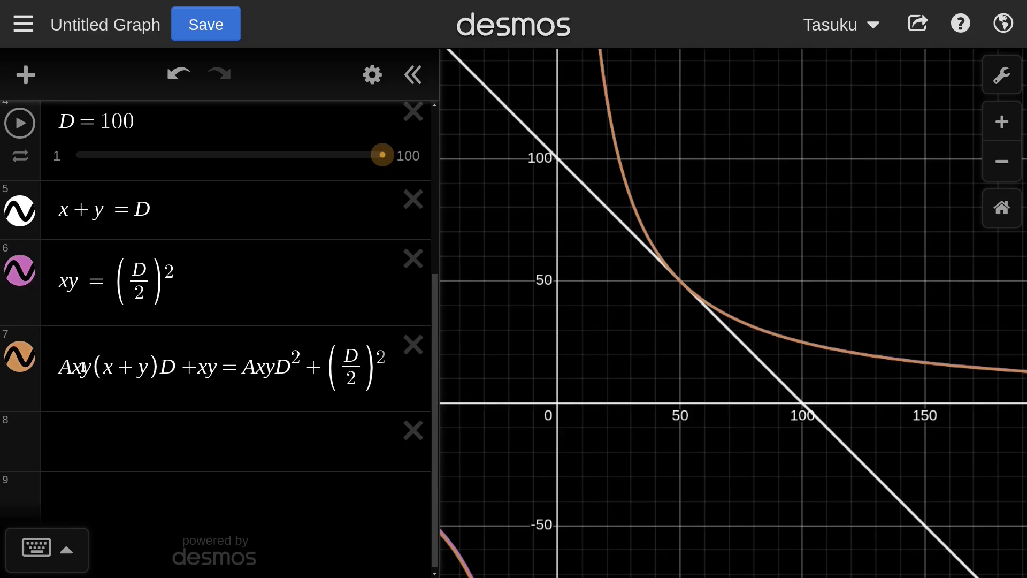
pyautogui.moveTo(76, 367); pyautogui.dragTo(90, 365)
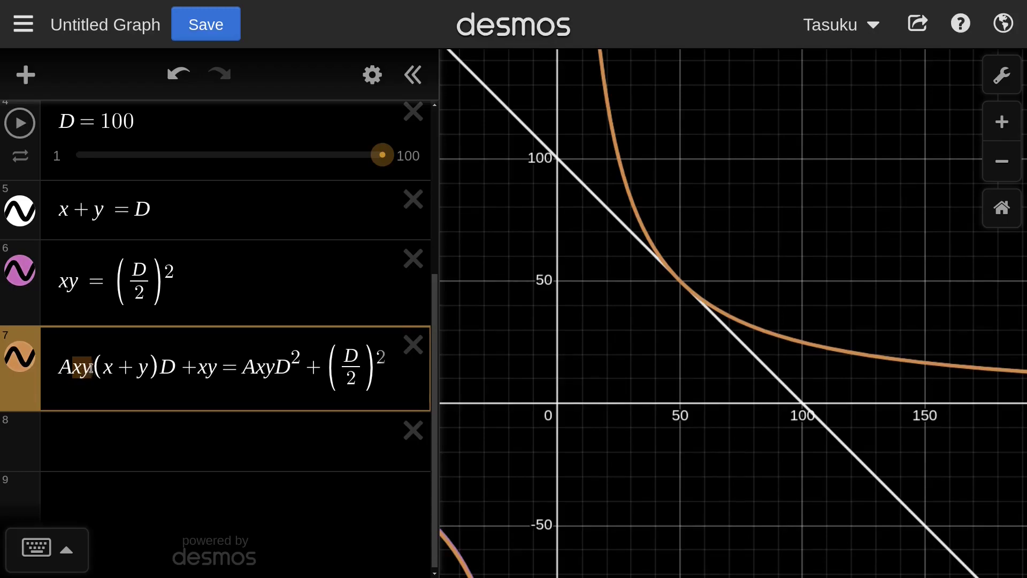
pyautogui.click(65, 369)
pyautogui.moveTo(72, 368); pyautogui.dragTo(86, 369)
pyautogui.moveTo(255, 370); pyautogui.dragTo(276, 368)
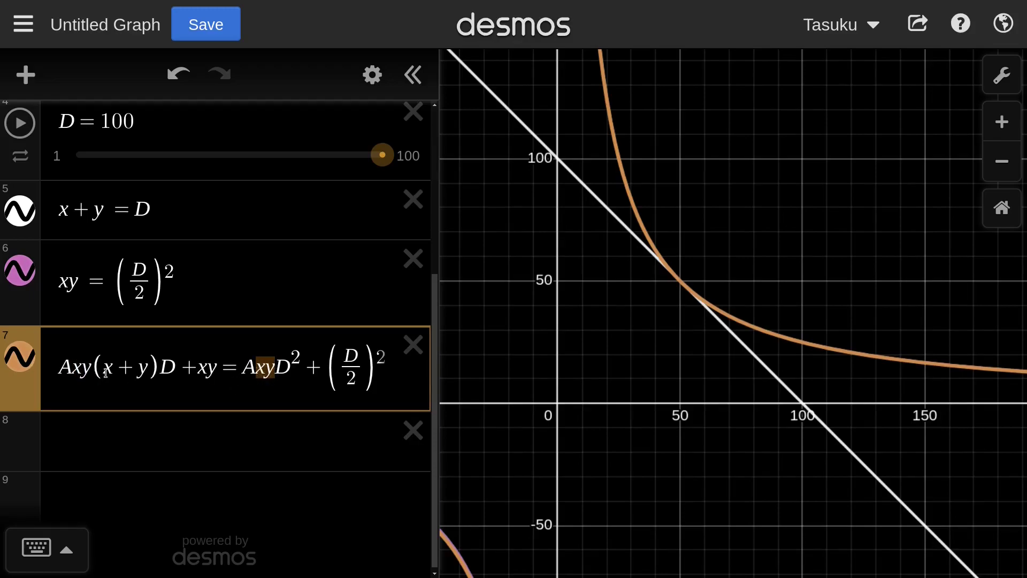
pyautogui.click(193, 293)
pyautogui.moveTo(192, 293); pyautogui.dragTo(51, 289)
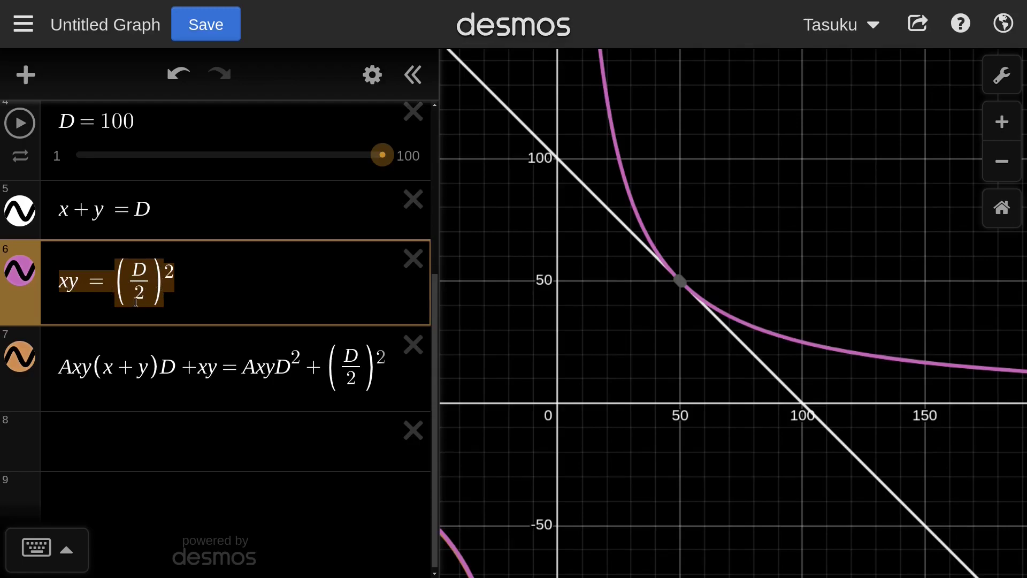
# Step: Turn the left Axy term into A·xy/(D/2)² using (D/2)² copied from row 6
pyautogui.click(177, 296)
pyautogui.click(88, 370)
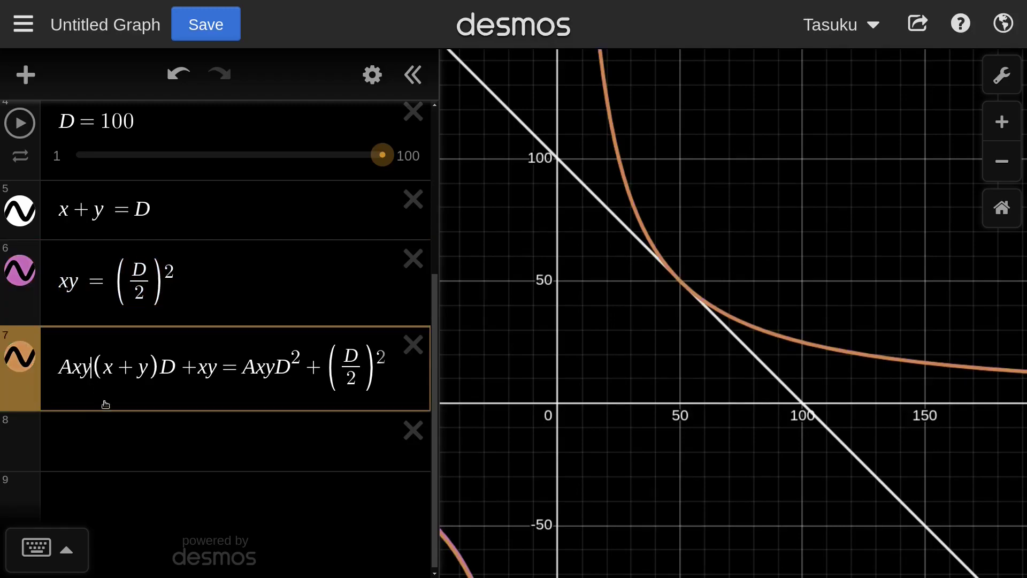
pyautogui.press('Left')
pyautogui.press('Left')
pyautogui.write('*')
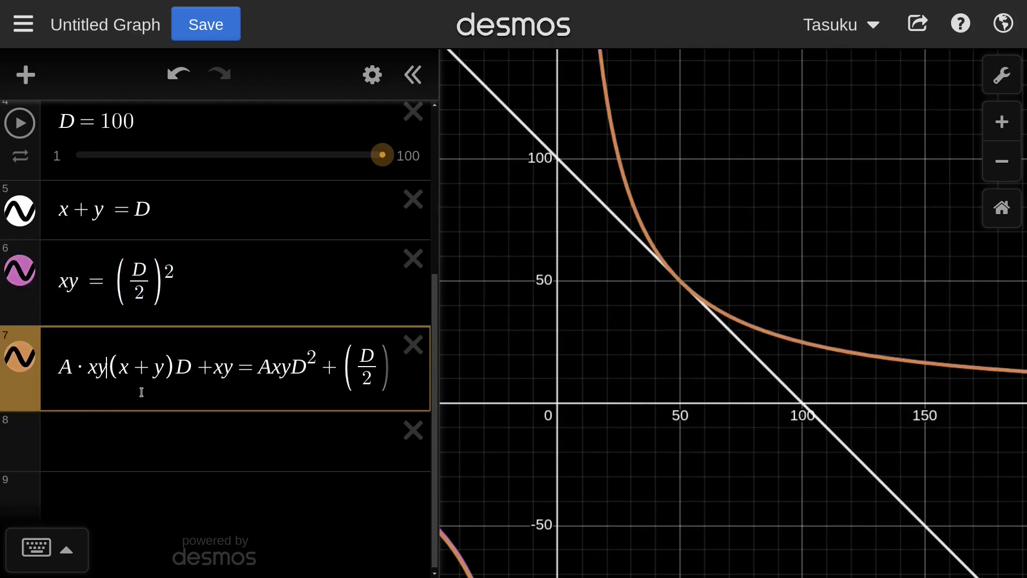
pyautogui.write('/')
pyautogui.moveTo(177, 279); pyautogui.dragTo(146, 284)
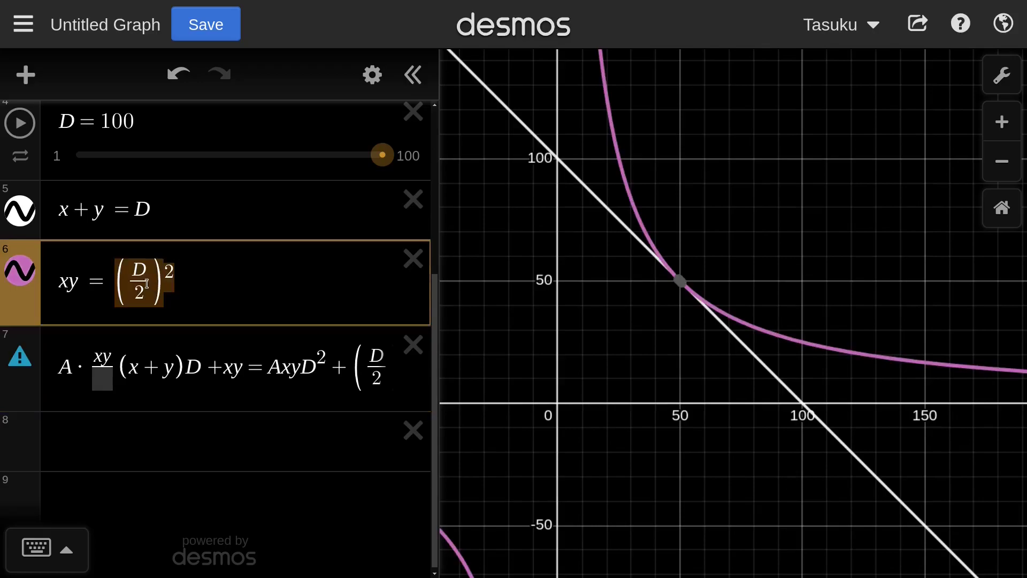
pyautogui.hotkey('ctrl', 'c')
pyautogui.click(104, 387)
pyautogui.hotkey('ctrl', 'v')
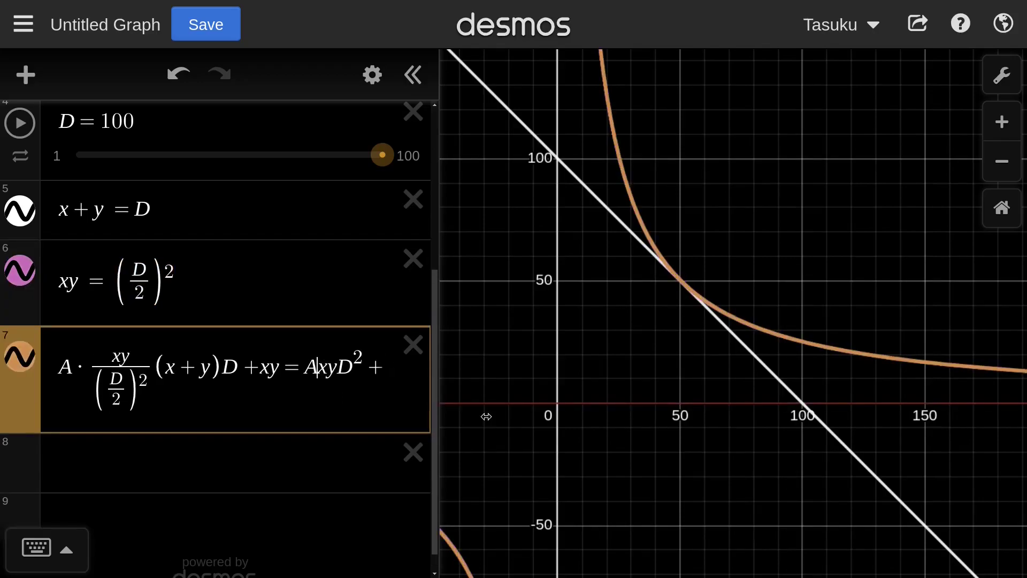
# Step: Rewrite the right-hand Axy term as A·xy/(D/2)² with the same pasted denominator
pyautogui.write('*')
pyautogui.press('Right')
pyautogui.press('Right')
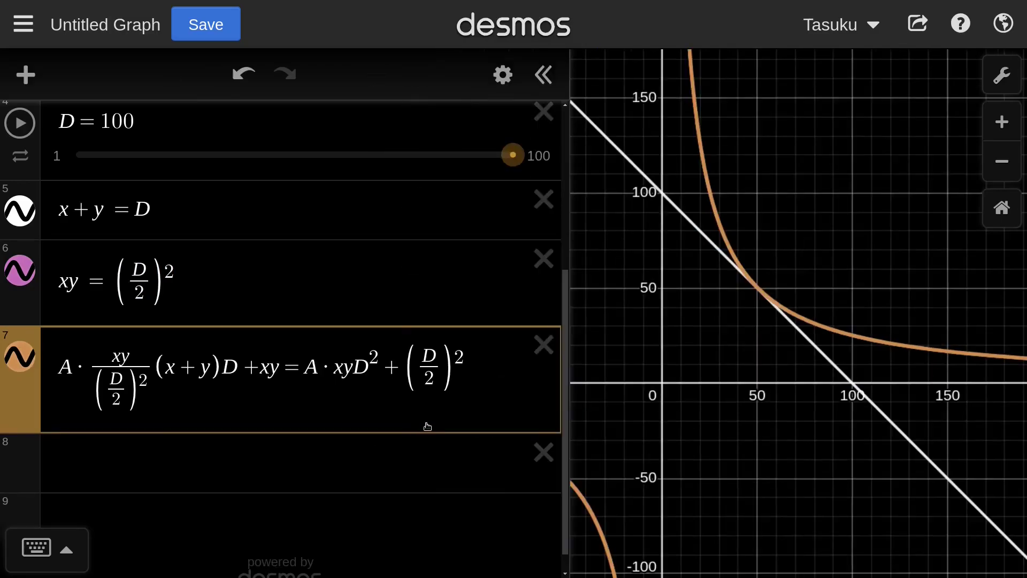
pyautogui.write('/')
pyautogui.hotkey('ctrl', 'v')
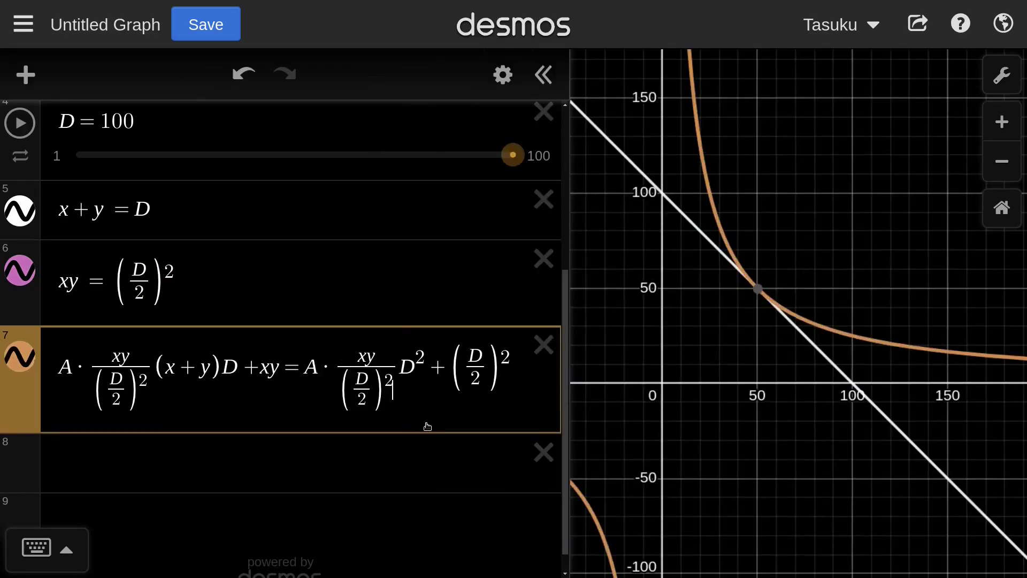
pyautogui.click(649, 356)
# Step: Replace A's value 0.000001 with 1 and restore its slider
pyautogui.scroll(5, 239, 351)
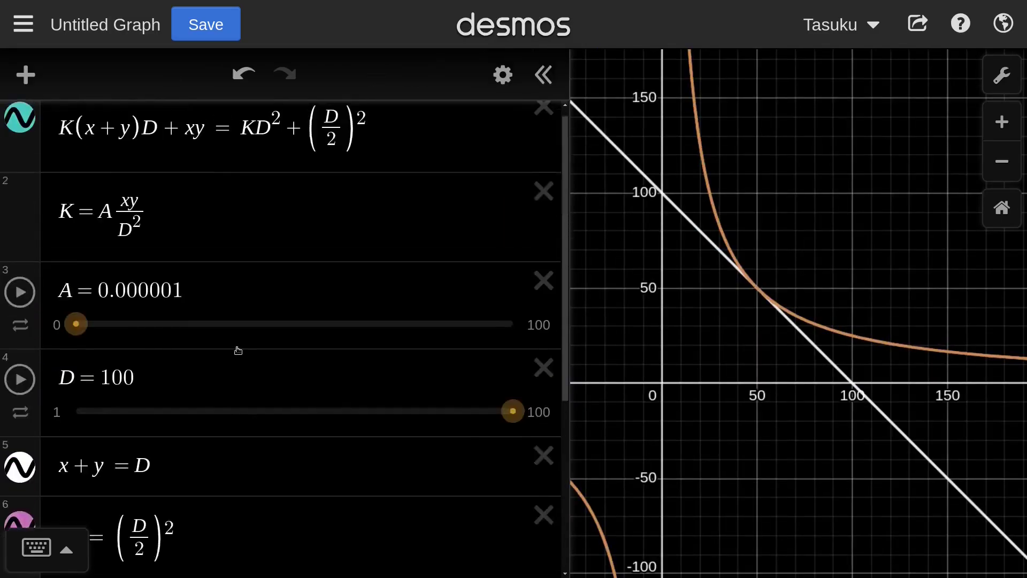
pyautogui.click(126, 304)
pyautogui.moveTo(202, 312); pyautogui.dragTo(102, 312)
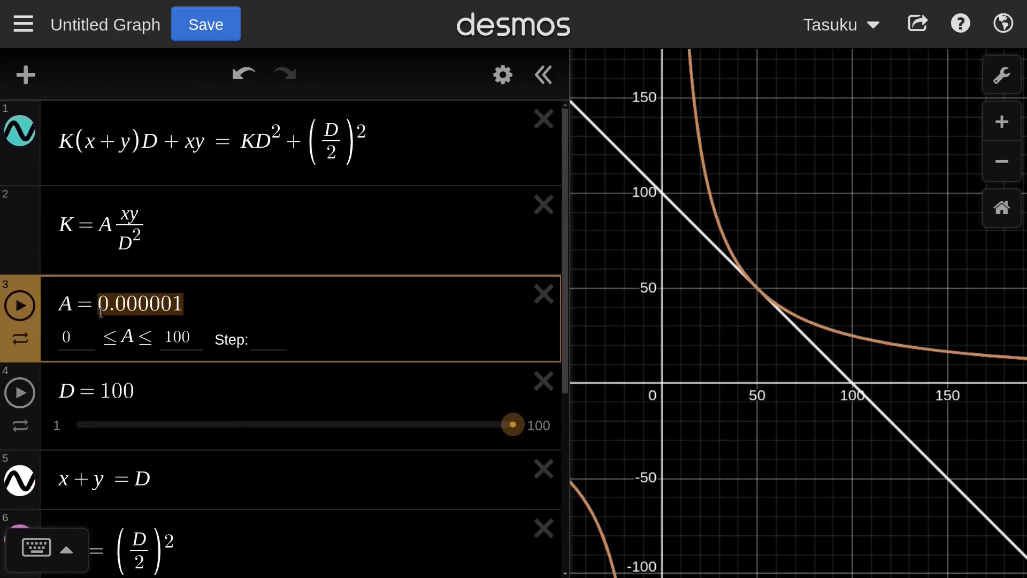
pyautogui.write('1')
pyautogui.click(176, 259)
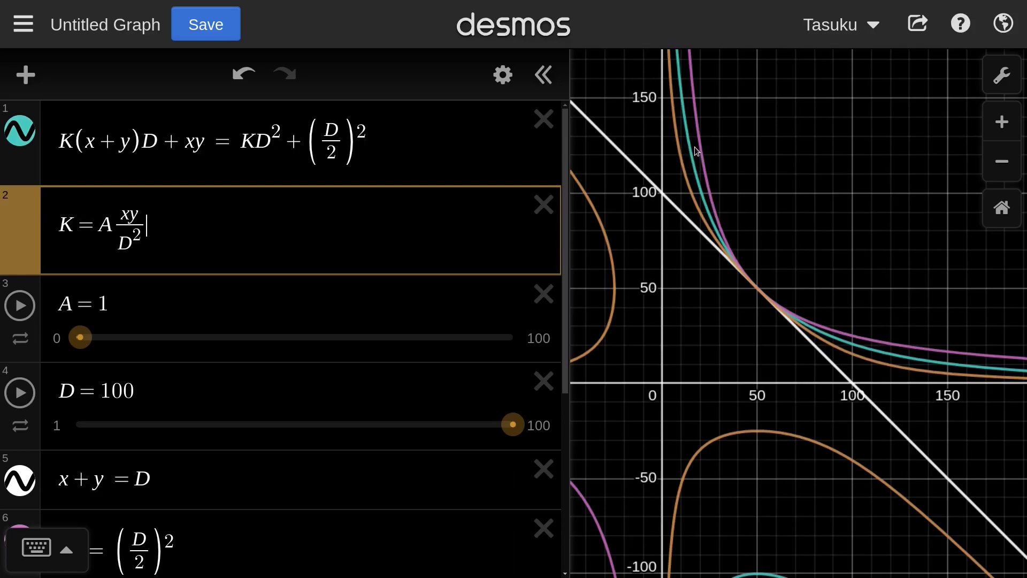
# Step: Drag the A slider up to about 9
pyautogui.click(81, 344)
pyautogui.moveTo(81, 345); pyautogui.dragTo(113, 288)
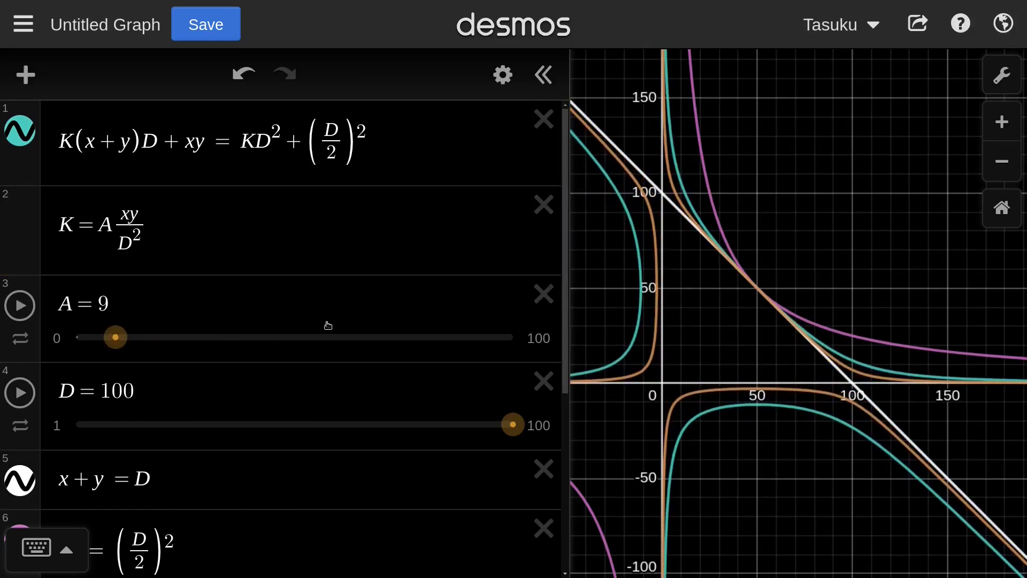
pyautogui.scroll(-5, 329, 326)
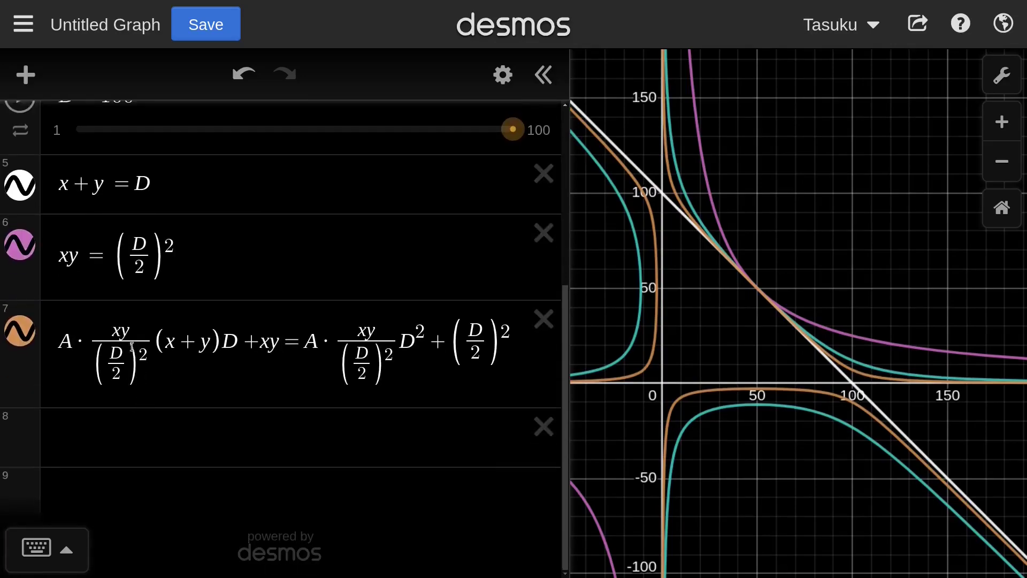
# Step: Change the left fraction's denominator from (D/2)² to D²/4
pyautogui.click(121, 378)
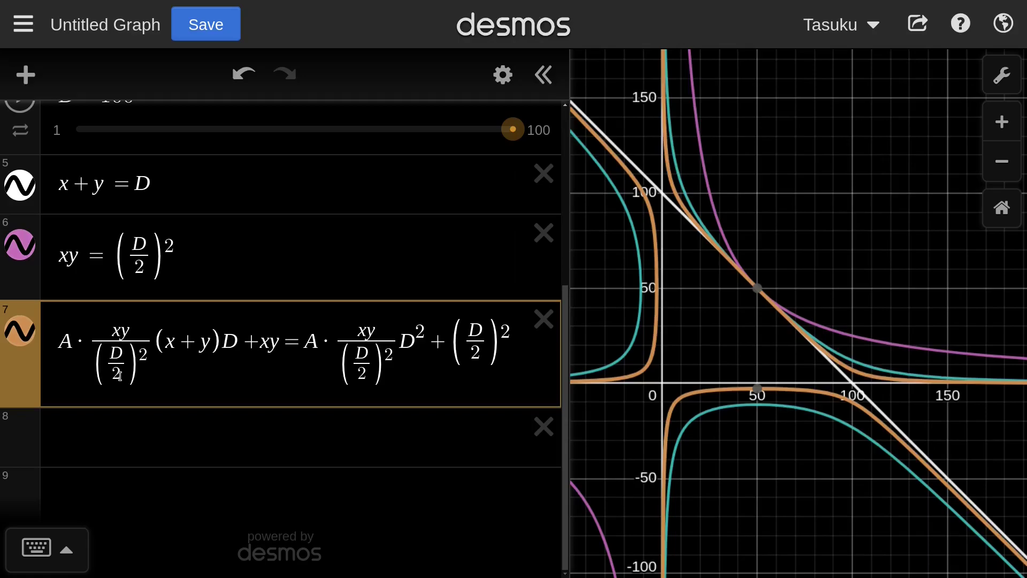
pyautogui.click(133, 362)
pyautogui.press('BackSpace')
pyautogui.press('BackSpace')
pyautogui.press('Left')
pyautogui.press('Up')
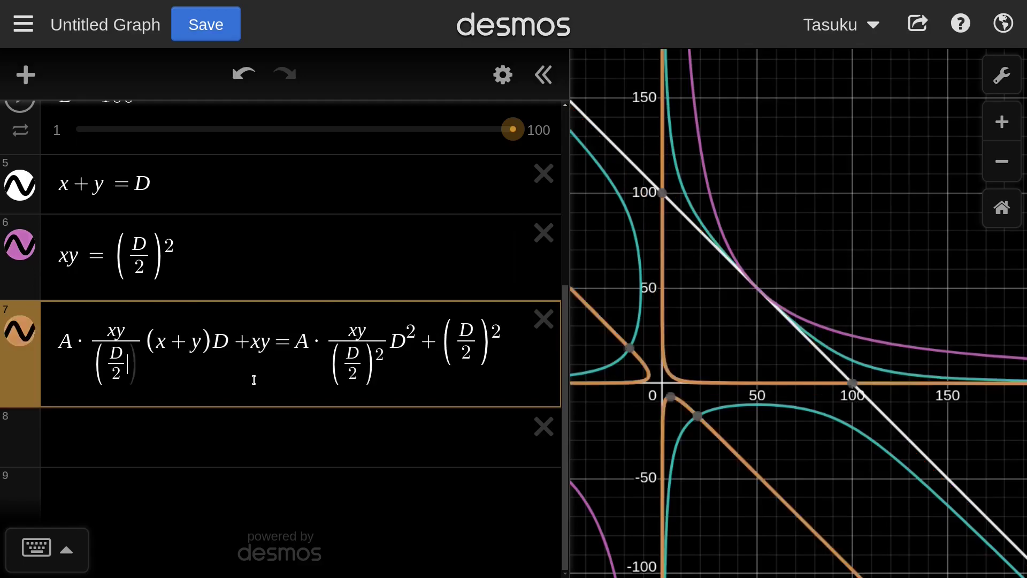
pyautogui.write('^2')
pyautogui.press('Down')
pyautogui.press('BackSpace')
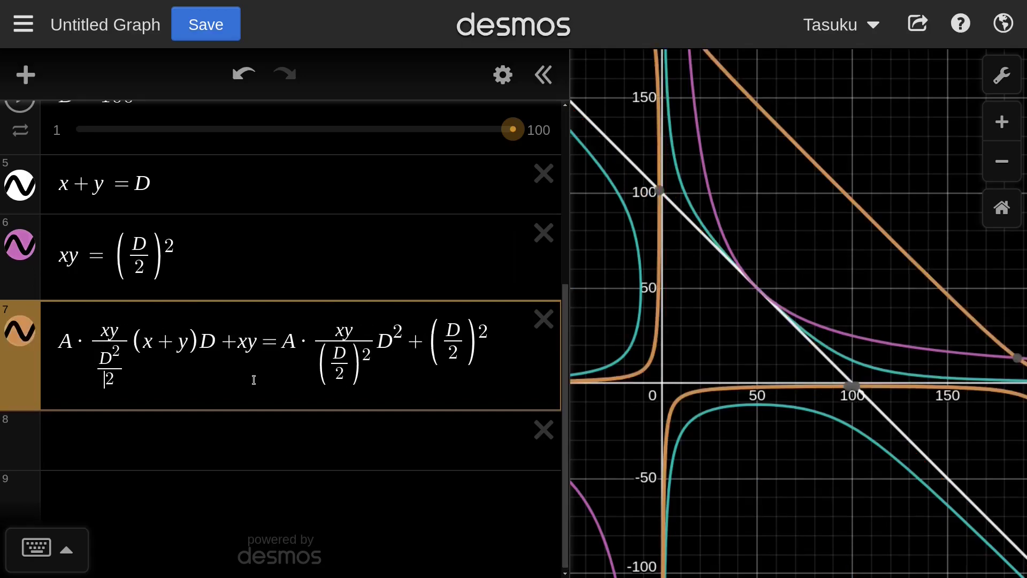
pyautogui.write('^2')
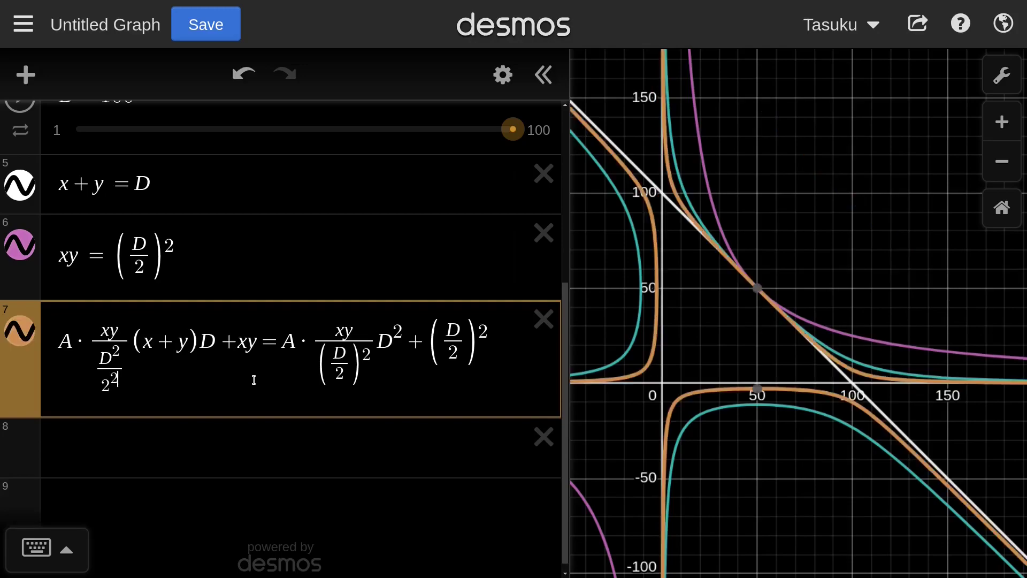
pyautogui.press('BackSpace')
pyautogui.press('BackSpace')
pyautogui.press('BackSpace')
pyautogui.write('4')
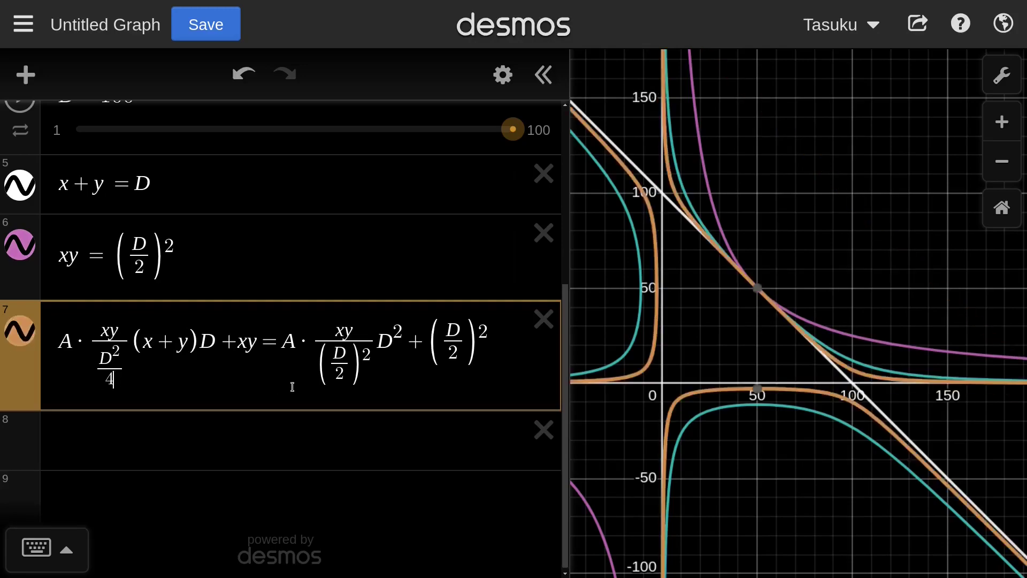
# Step: Change the right fraction's denominator from (D/2)² to D²/4
pyautogui.click(358, 380)
pyautogui.click(366, 356)
pyautogui.press('BackSpace')
pyautogui.press('BackSpace')
pyautogui.write('^2')
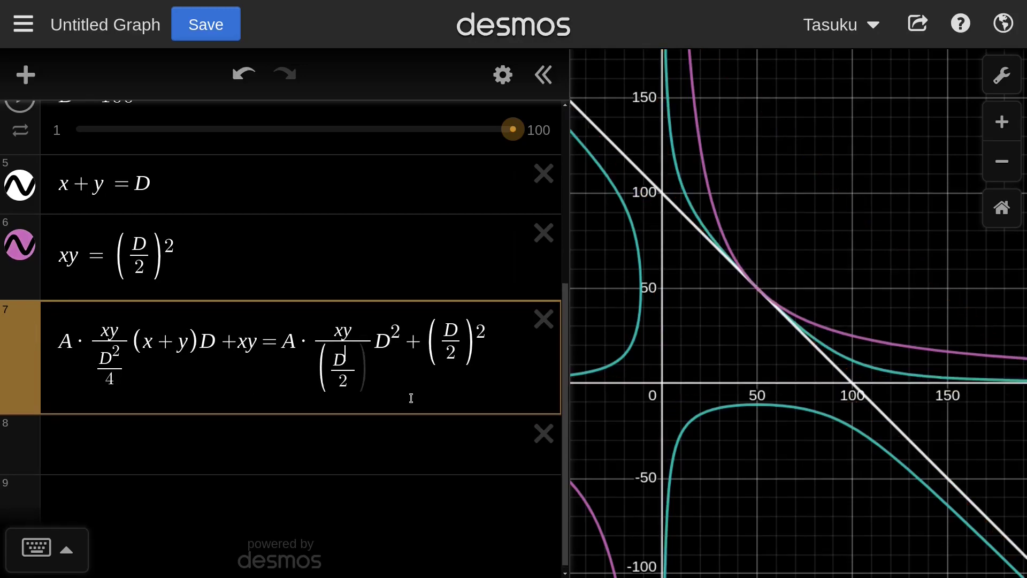
pyautogui.press('Down')
pyautogui.write('^2')
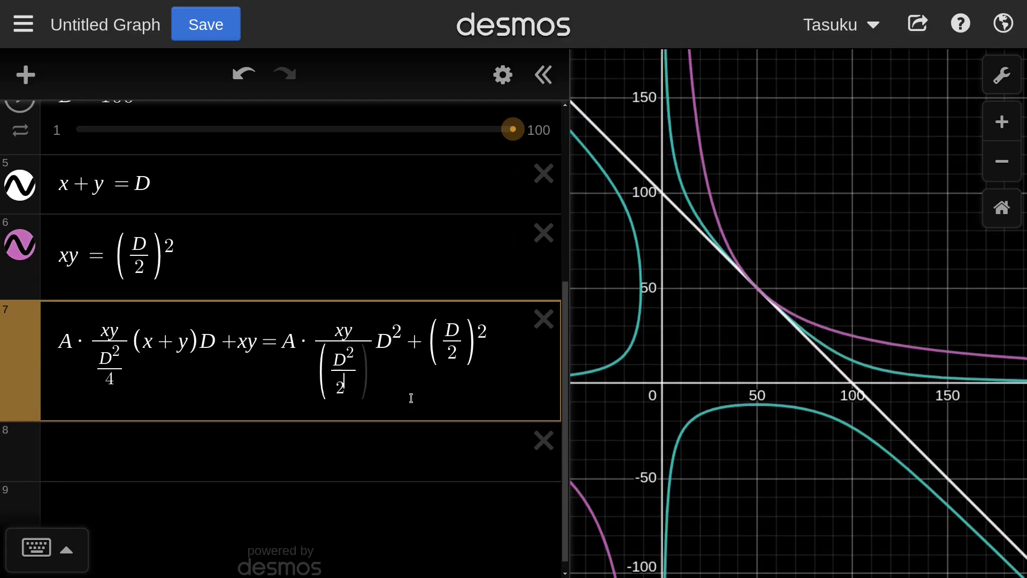
pyautogui.press('Left')
pyautogui.press('Left')
pyautogui.press('Left')
pyautogui.press('BackSpace')
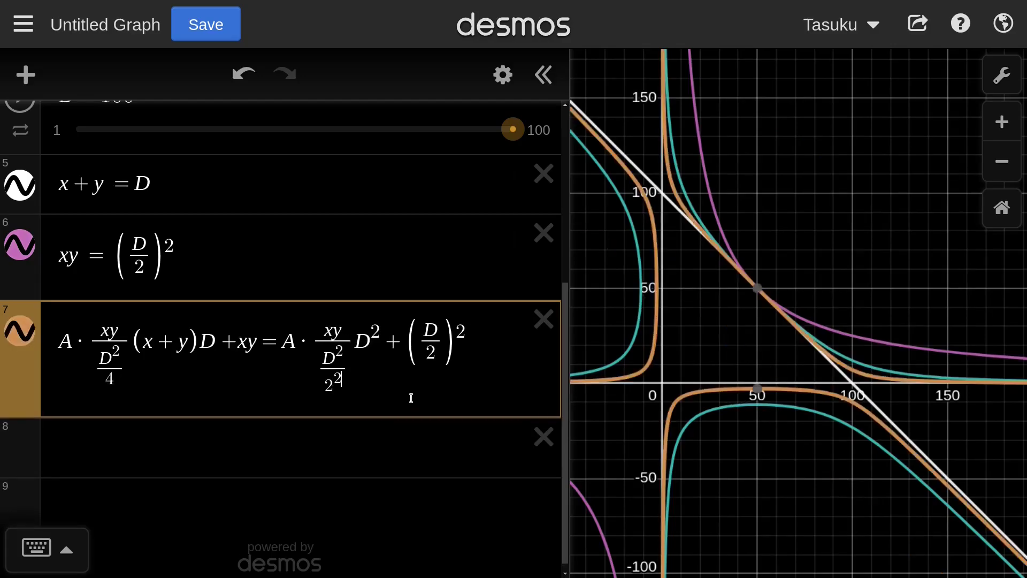
pyautogui.press('BackSpace')
pyautogui.press('BackSpace')
pyautogui.press('BackSpace')
pyautogui.write('4')
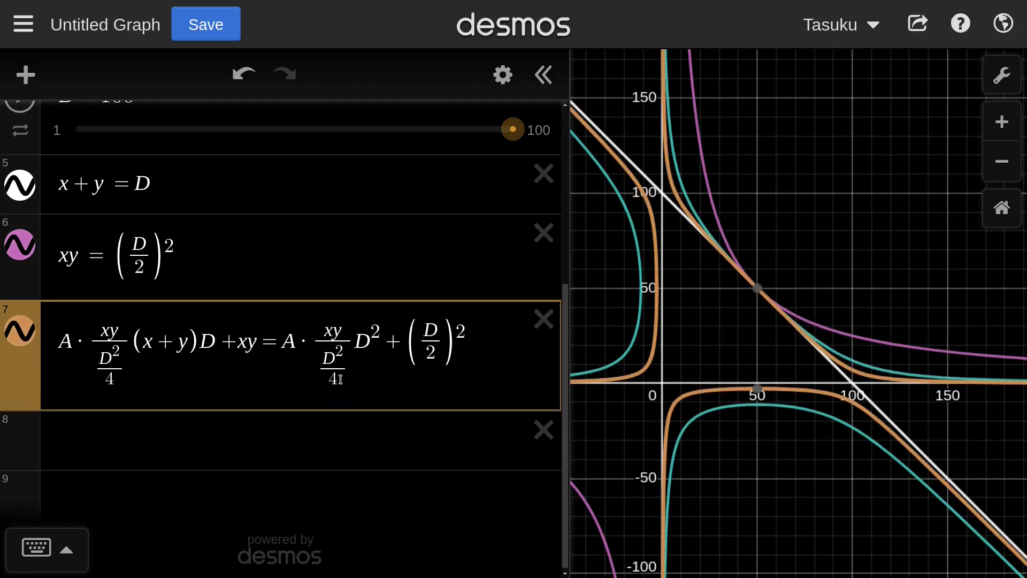
# Step: Move the 4 up beside A on both sides, leaving xy/D² fractions
pyautogui.press('BackSpace')
pyautogui.press('BackSpace')
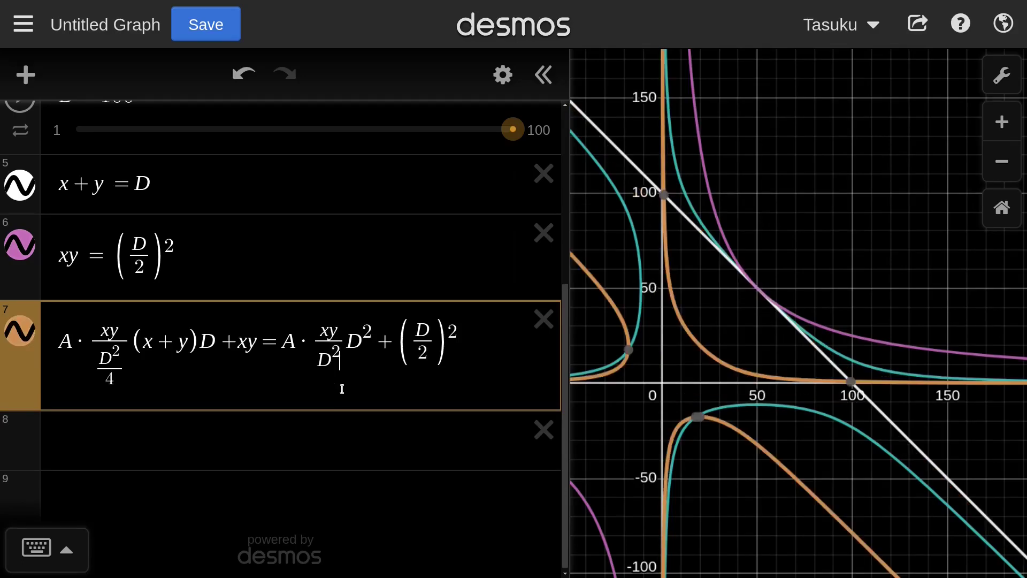
pyautogui.write('4')
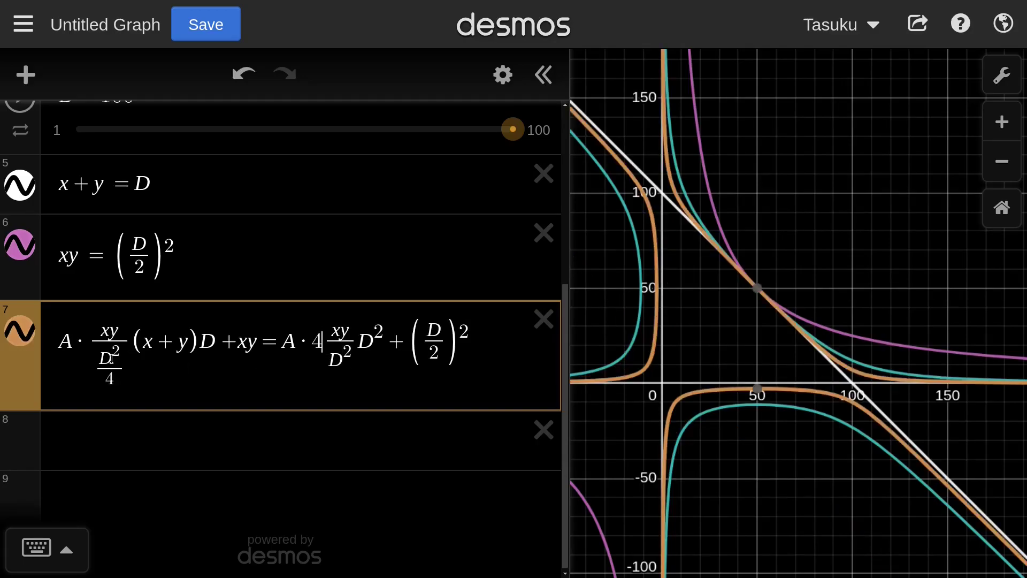
pyautogui.click(91, 345)
pyautogui.write('4')
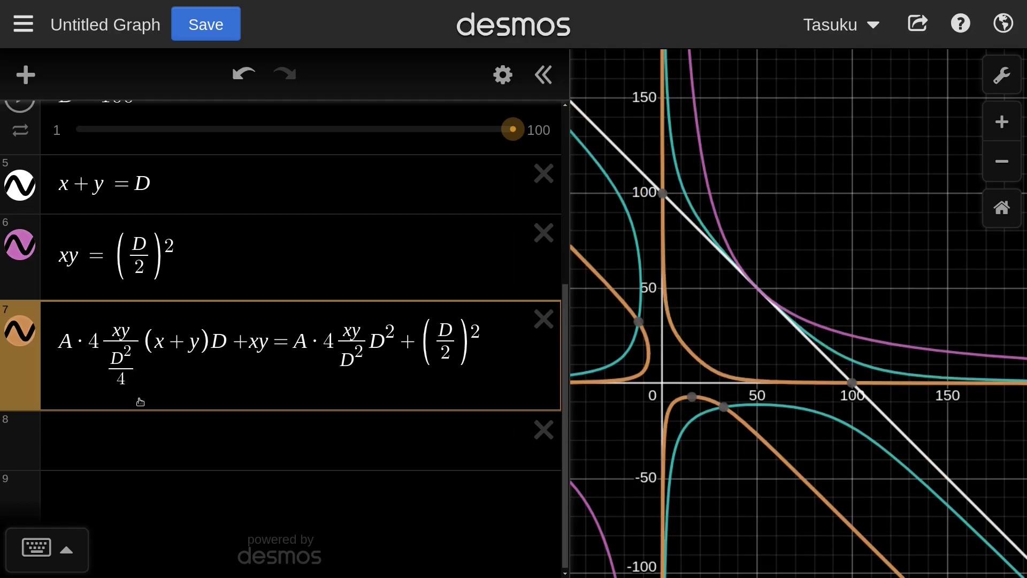
pyautogui.click(131, 408)
pyautogui.press('BackSpace')
pyautogui.press('BackSpace')
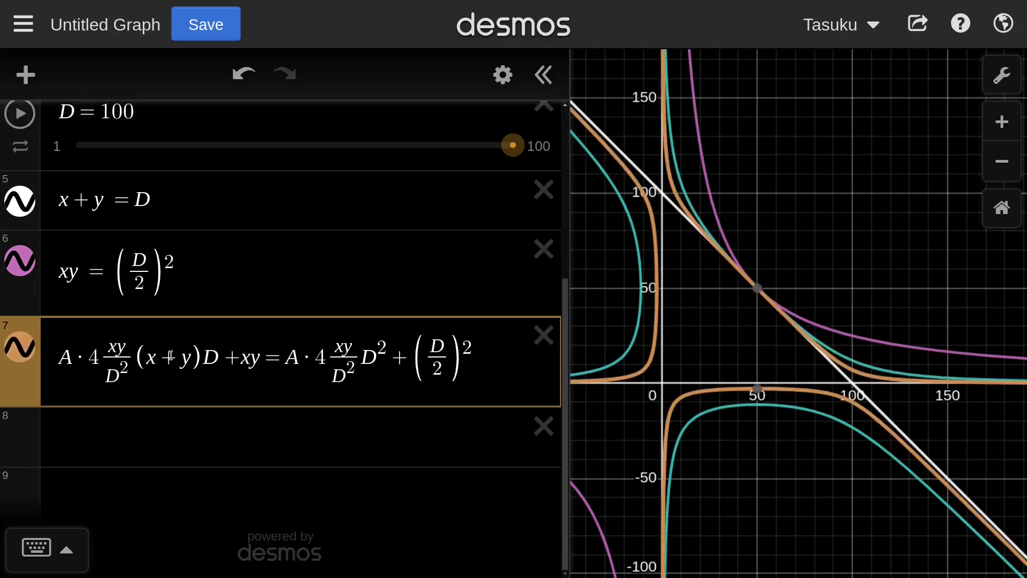
# Step: Select the A · 4 factors on both sides, then raise A from 9 to 10
pyautogui.moveTo(98, 356); pyautogui.dragTo(56, 359)
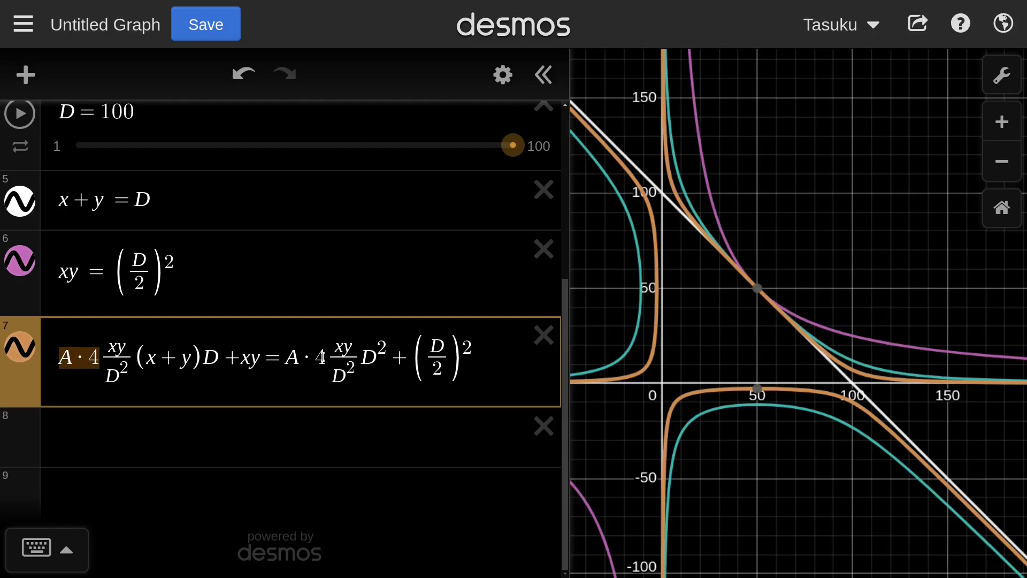
pyautogui.moveTo(323, 358); pyautogui.dragTo(285, 357)
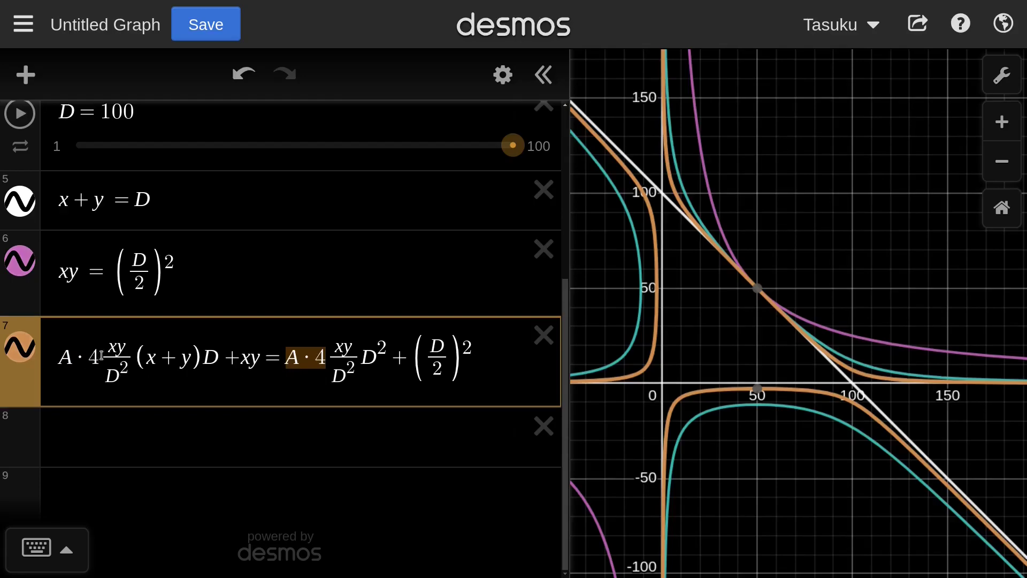
pyautogui.scroll(5, 101, 355)
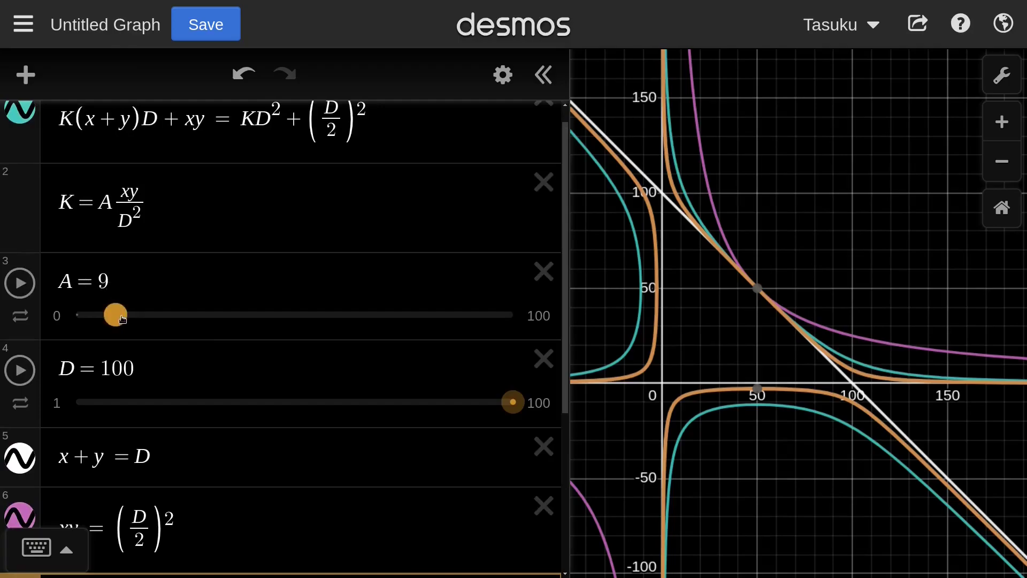
pyautogui.moveTo(126, 321); pyautogui.dragTo(233, 319)
pyautogui.scroll(-5, 229, 343)
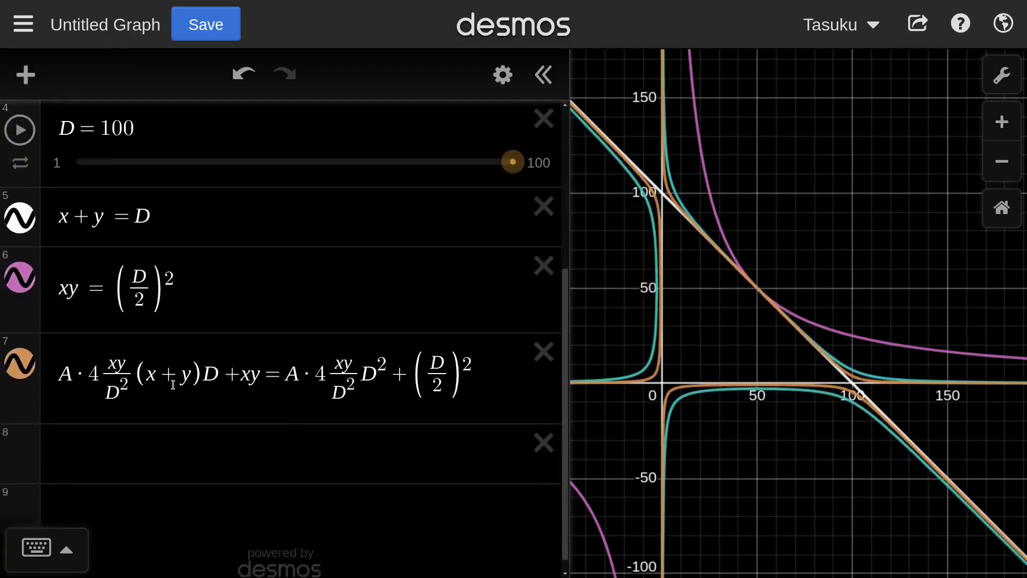
# Step: Delete the 4 factor from the left side of the orange equation
pyautogui.click(101, 364)
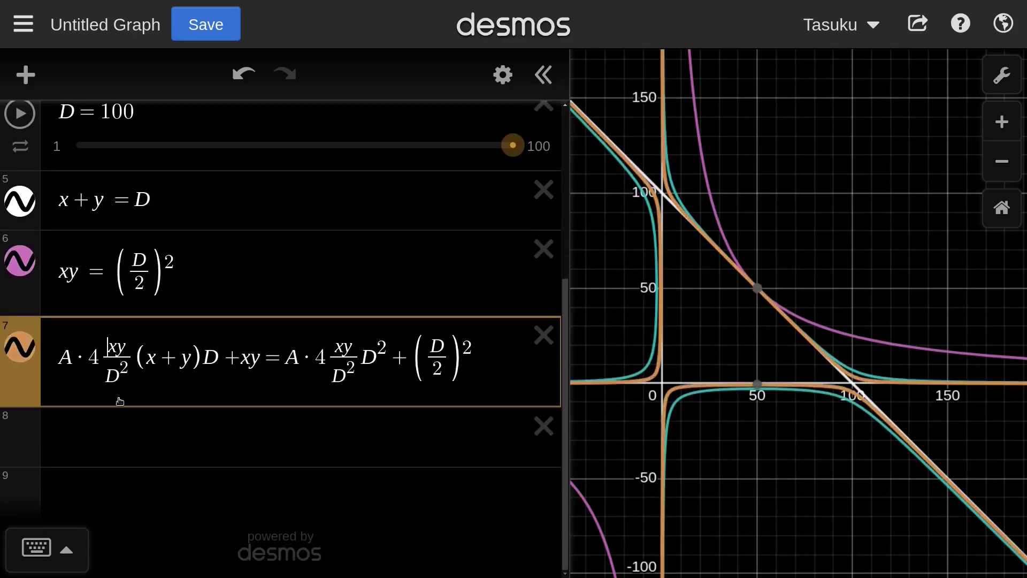
pyautogui.moveTo(101, 359); pyautogui.dragTo(104, 370)
pyautogui.click(107, 357)
pyautogui.press('BackSpace')
# Step: Delete the right-side 4 factor and recentre the graph around (50, 50)
pyautogui.press('BackSpace')
pyautogui.click(303, 392)
pyautogui.press('BackSpace')
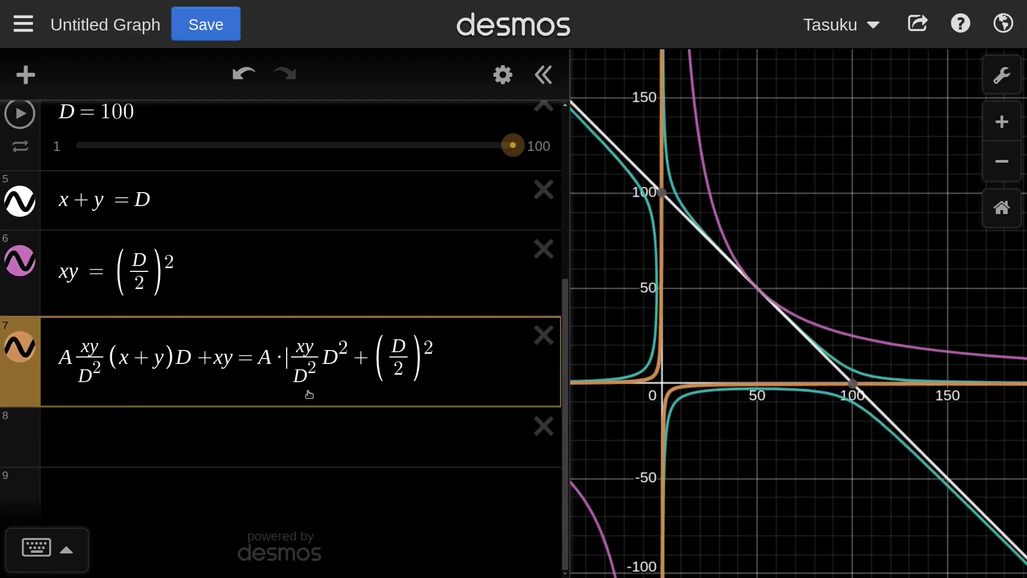
pyautogui.press('BackSpace')
pyautogui.moveTo(704, 334); pyautogui.dragTo(620, 436)
pyautogui.scroll(2, 632, 399)
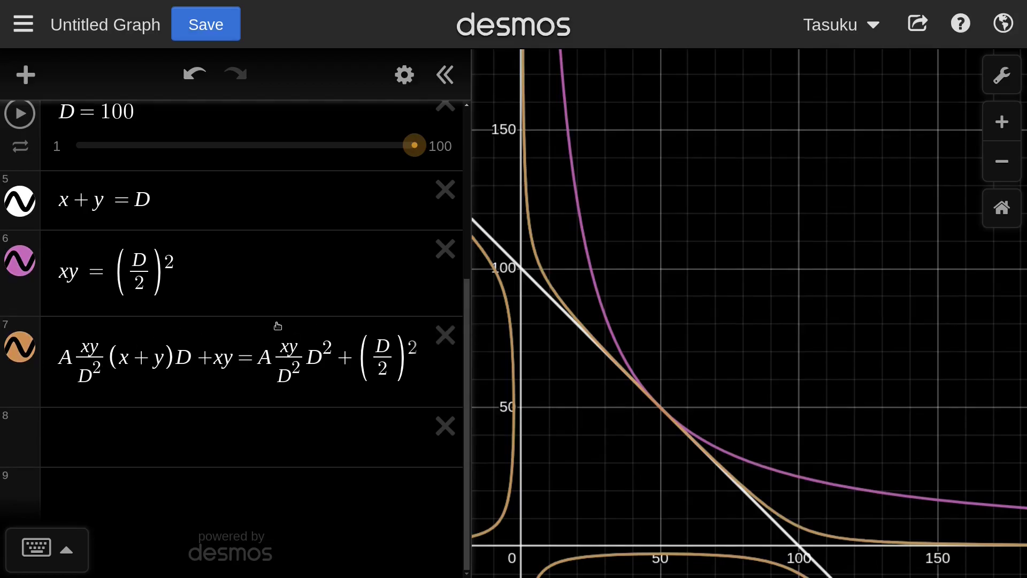
pyautogui.scroll(5, 275, 325)
# Step: Drag the A slider to 8.5 and compare the reshaped orange curve
pyautogui.moveTo(198, 327); pyautogui.dragTo(105, 316)
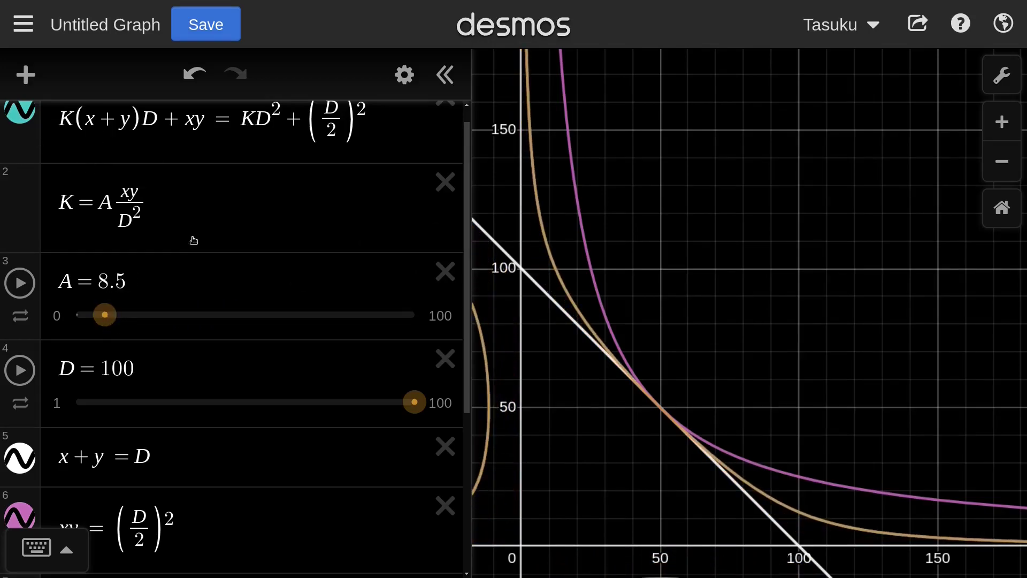
pyautogui.scroll(-1, 204, 422)
pyautogui.scroll(2, 203, 422)
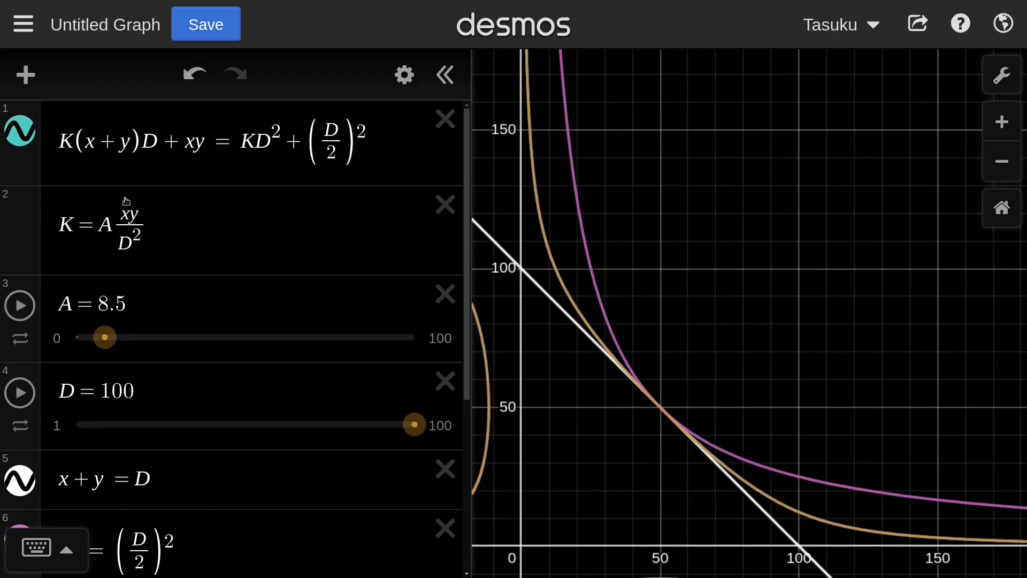
pyautogui.scroll(-4, 126, 201)
# Step: Drag the orange equation up to row 3, beneath the K = A xy/D² definition
pyautogui.moveTo(23, 455); pyautogui.dragTo(21, 241)
pyautogui.scroll(3, 20, 241)
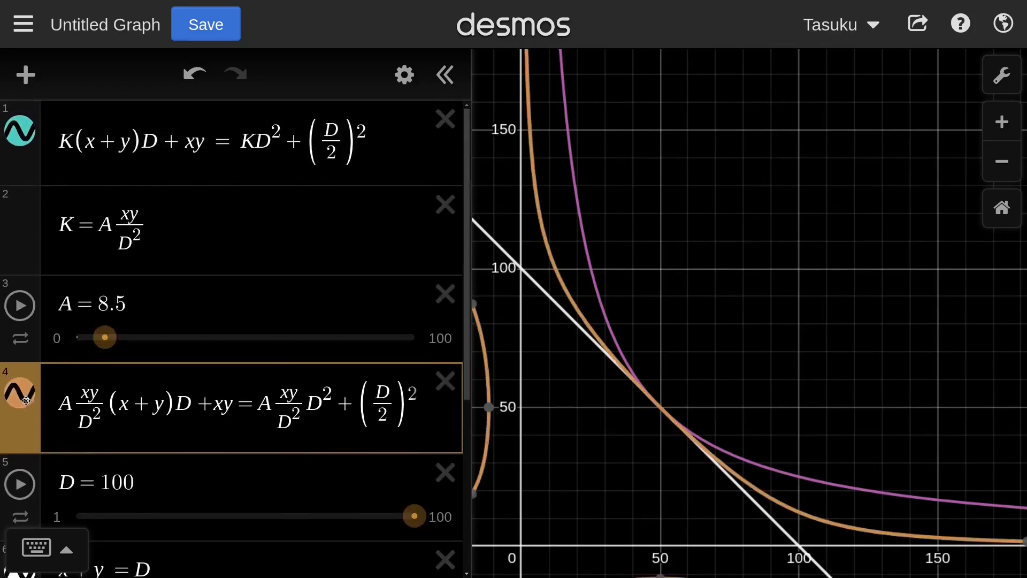
pyautogui.moveTo(26, 400); pyautogui.dragTo(410, 319)
pyautogui.click(64, 314)
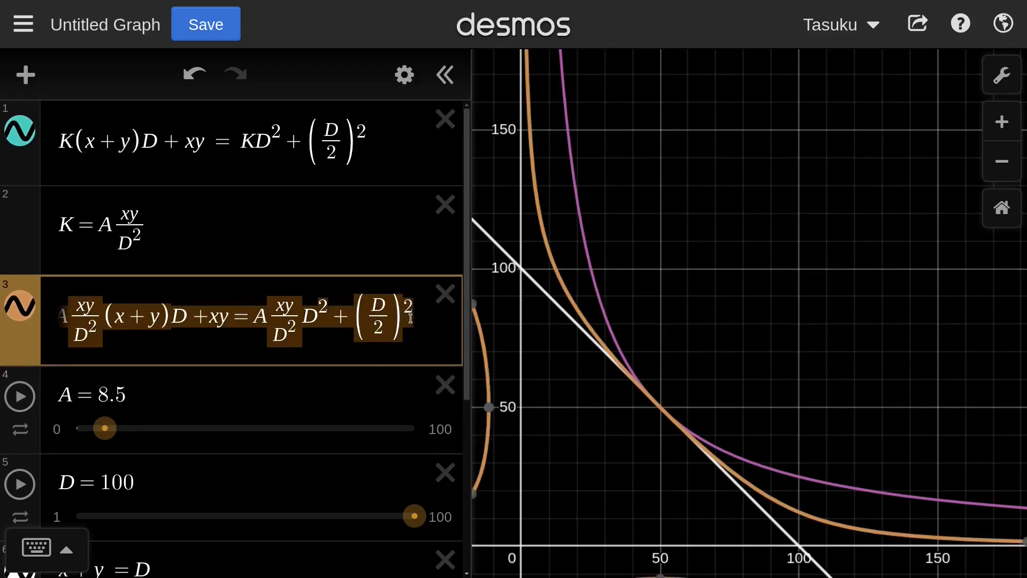
# Step: Highlight the matching A xy/D² parts in the first equation, orange equation and K definition
pyautogui.click(217, 340)
pyautogui.moveTo(62, 141); pyautogui.dragTo(425, 137)
pyautogui.moveTo(106, 320); pyautogui.dragTo(55, 316)
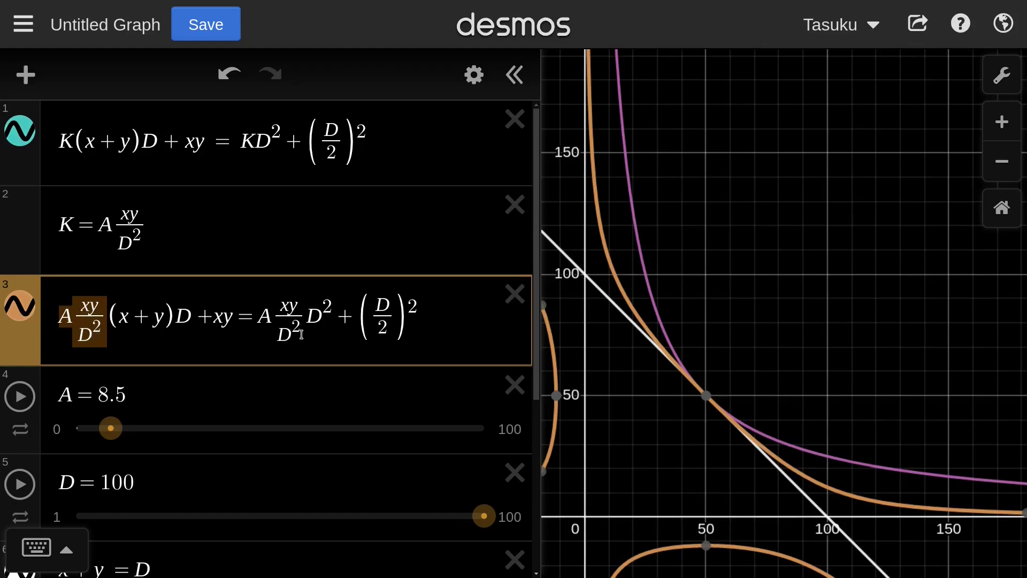
pyautogui.moveTo(301, 338); pyautogui.dragTo(260, 309)
pyautogui.moveTo(64, 224); pyautogui.dragTo(127, 230)
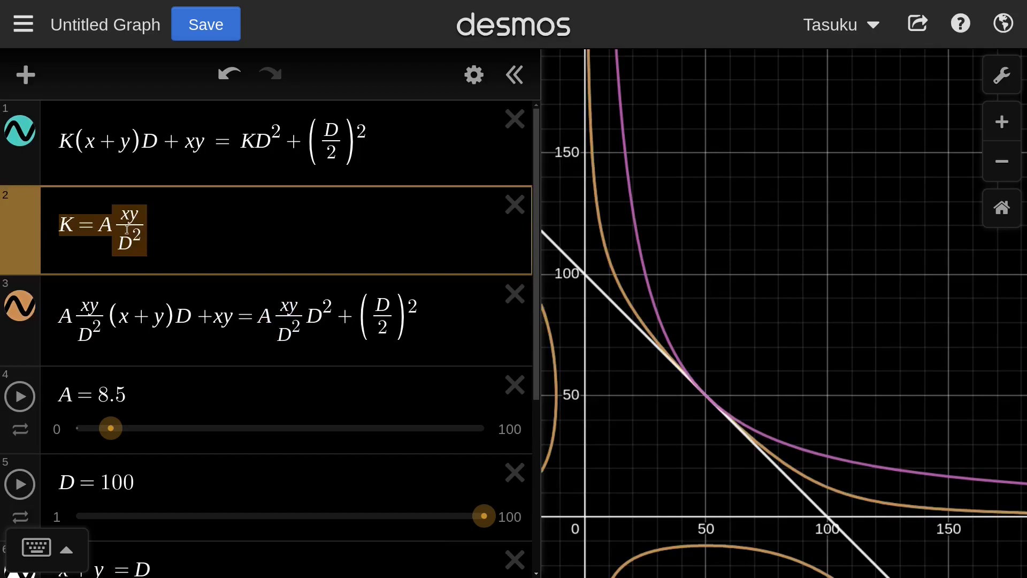